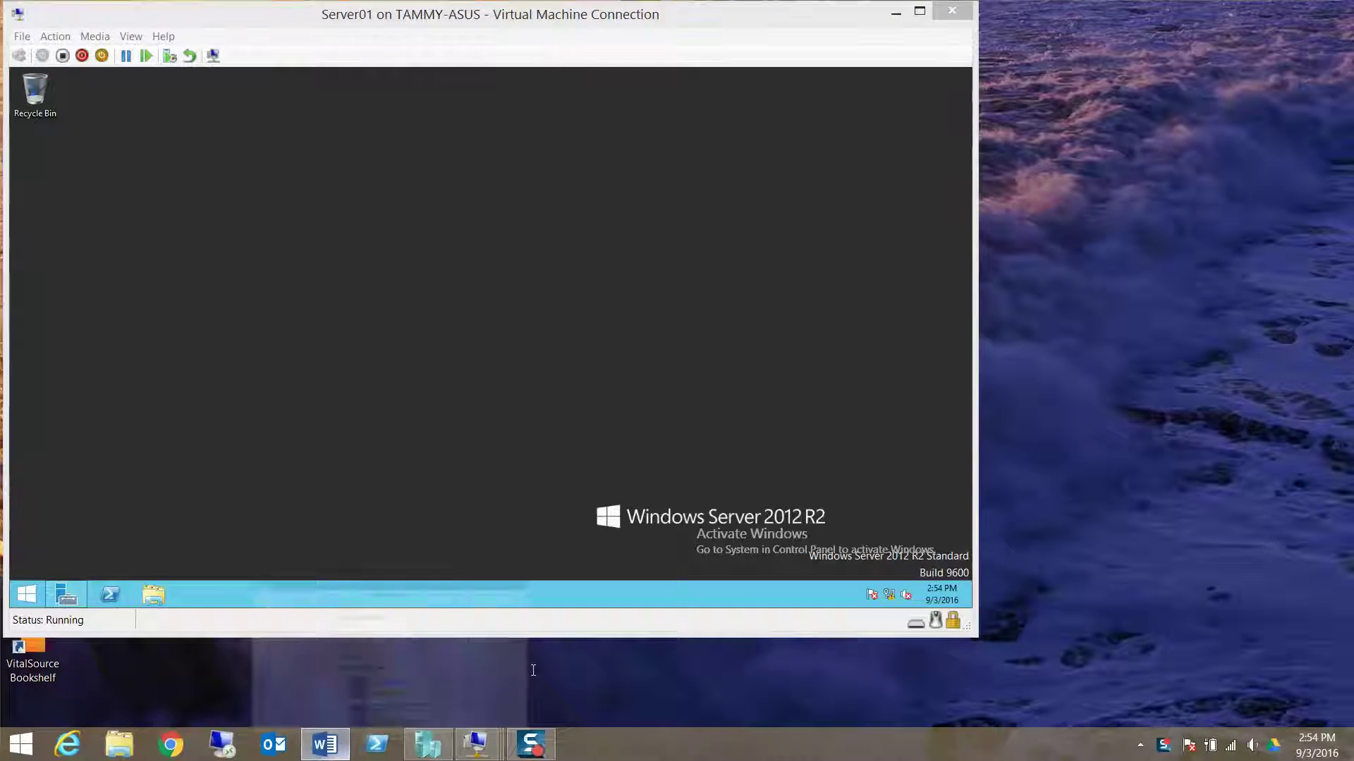
Bring the Lab 03 answer key forward and scroll to the Exercise 3.2 Using Reliability Monitor table.
left_click(522, 670)
scroll(831, 592, "down", 5)
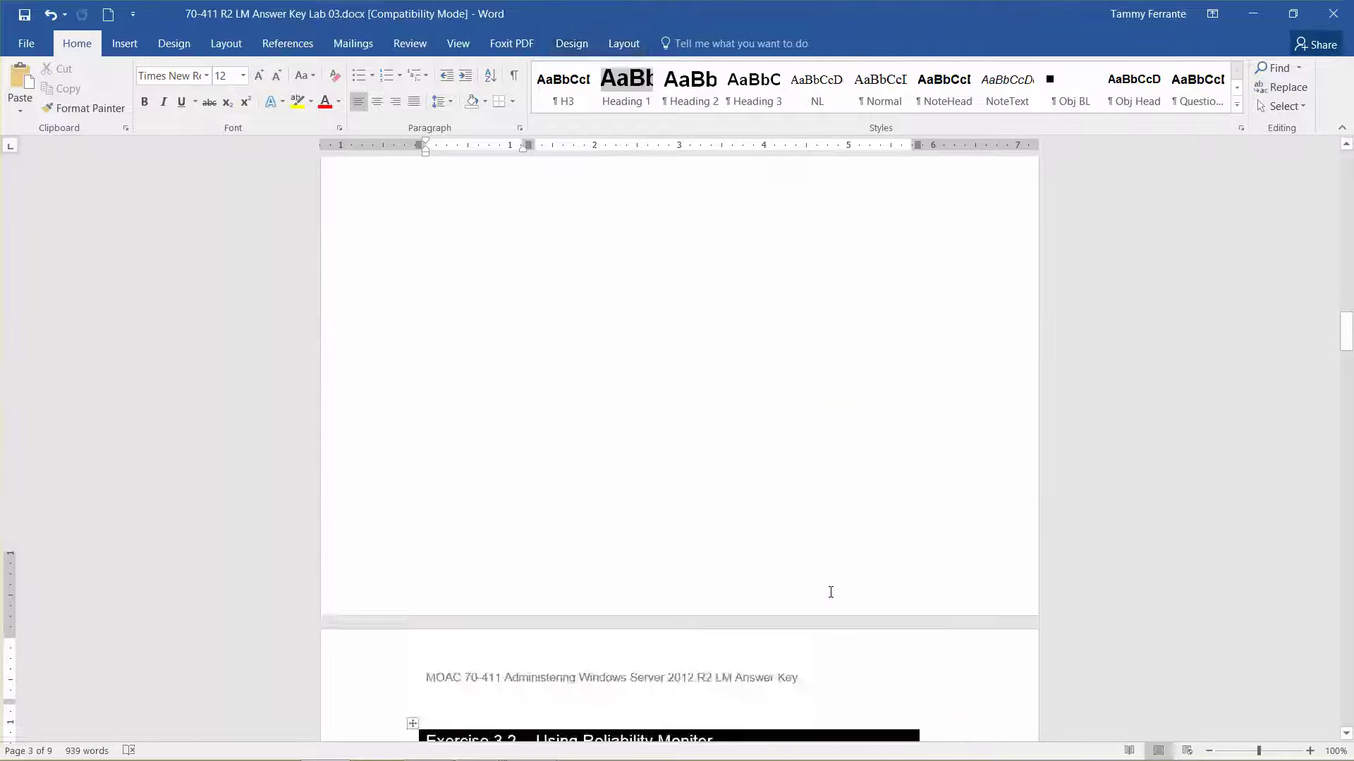
scroll(830, 593, "down", 4)
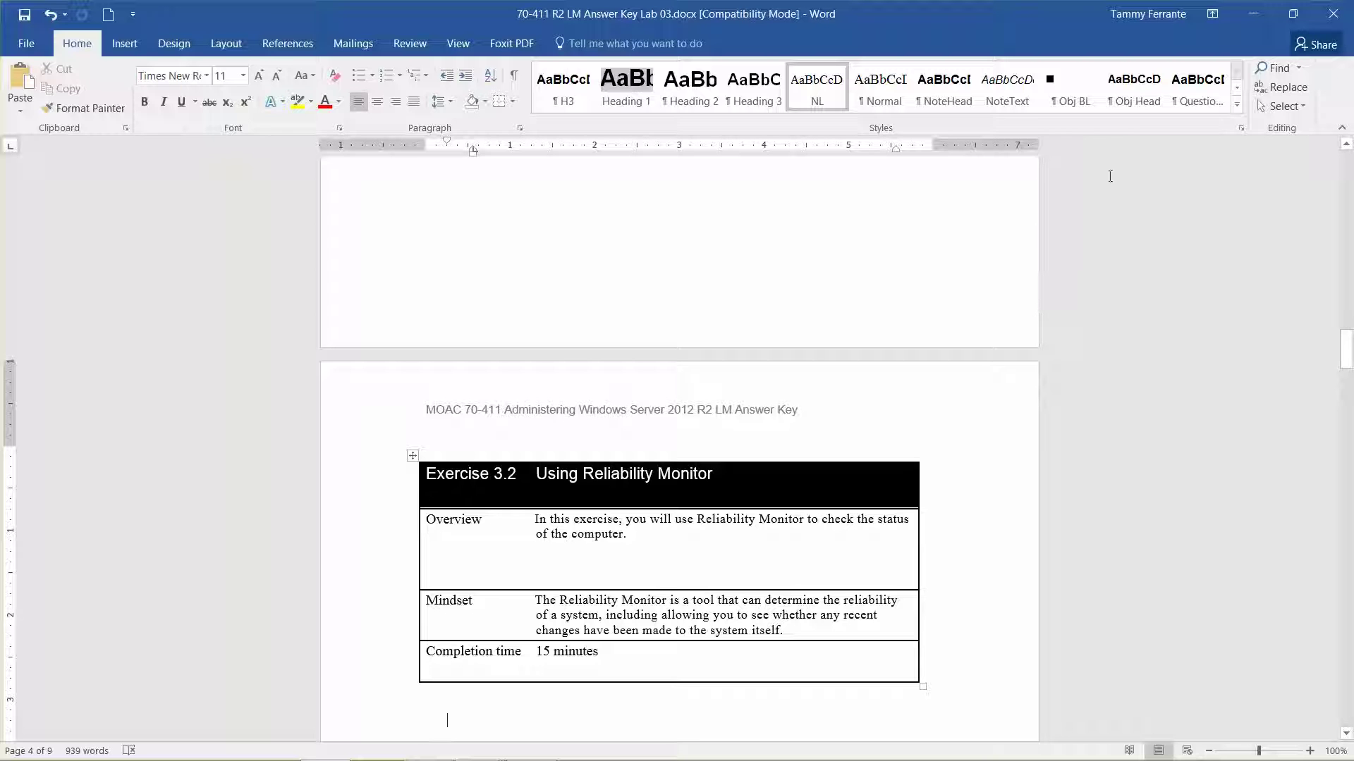
Minimize Word, nudge the Server01 window down, and launch regedit from the Run box.
left_click(1252, 10)
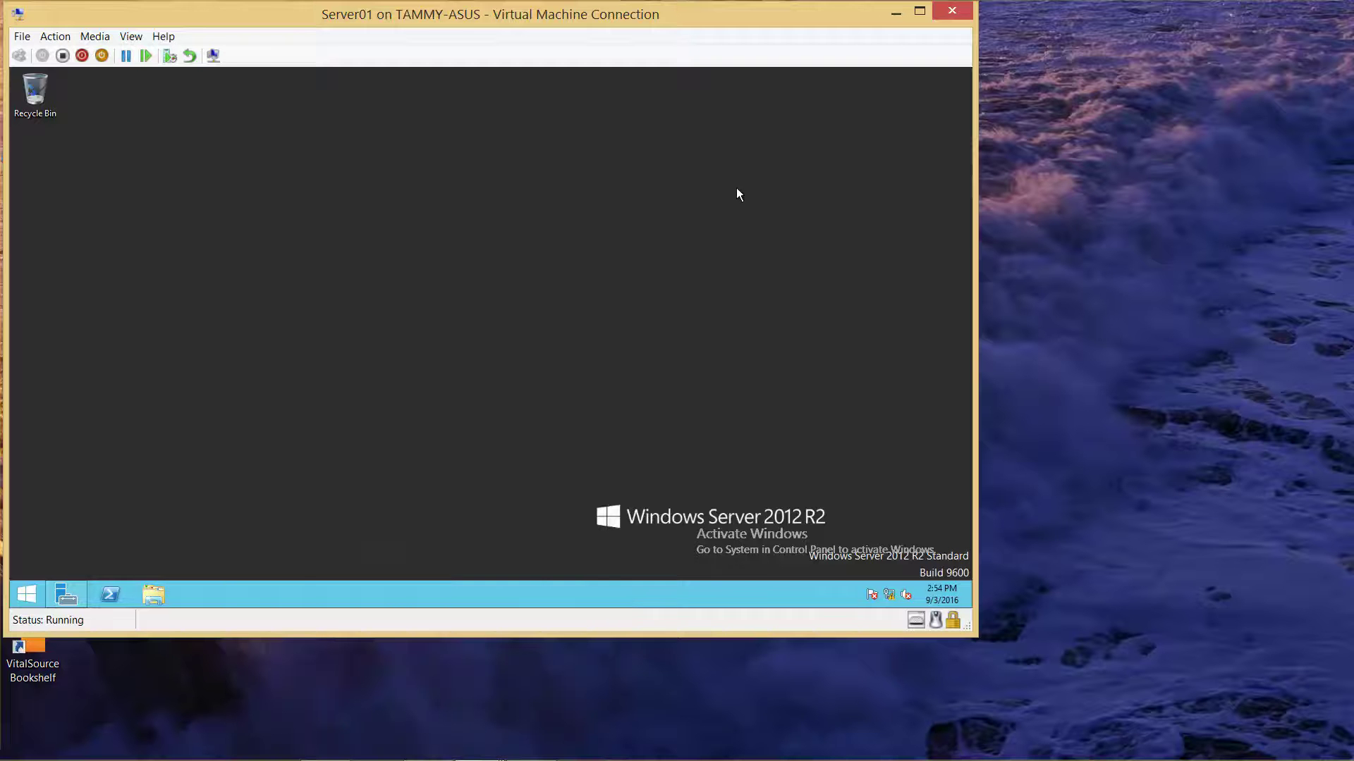
left_click_drag(619, 23, 622, 46)
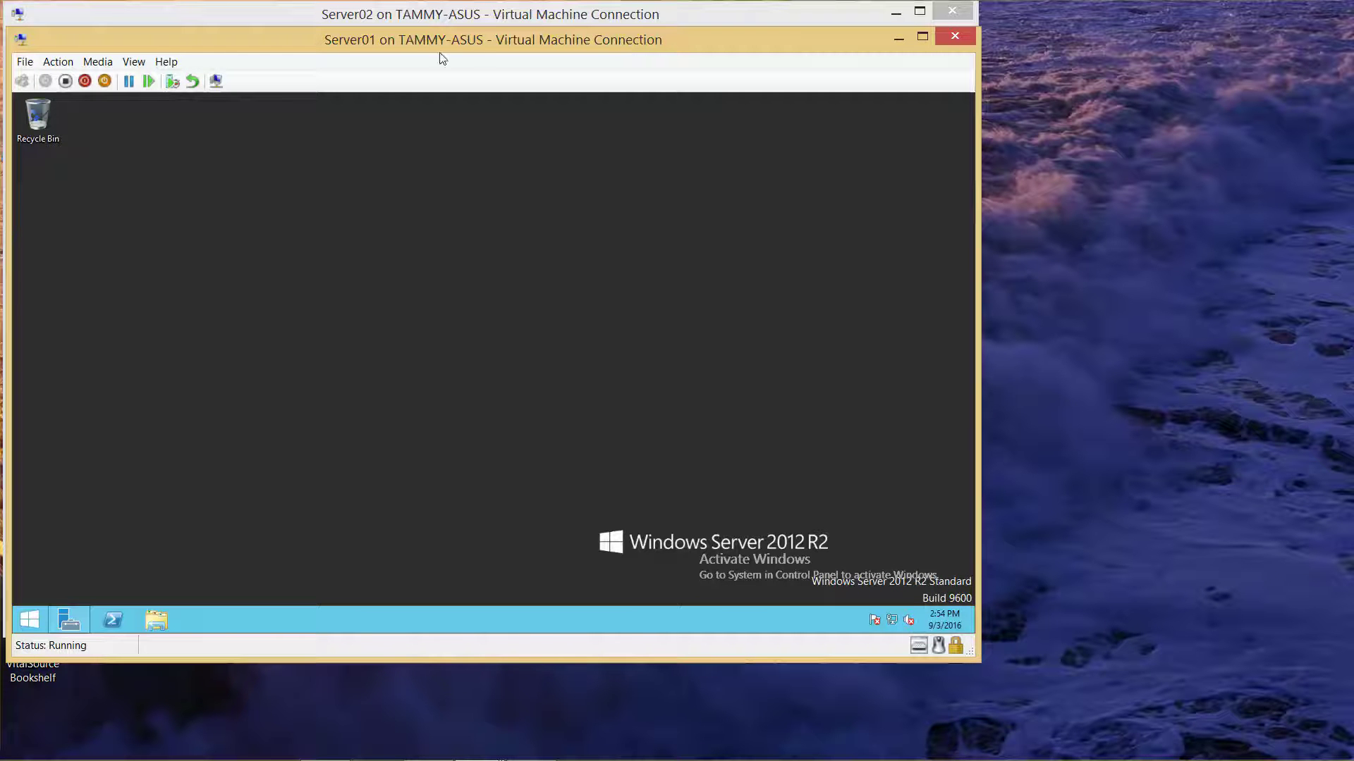
right_click(28, 628)
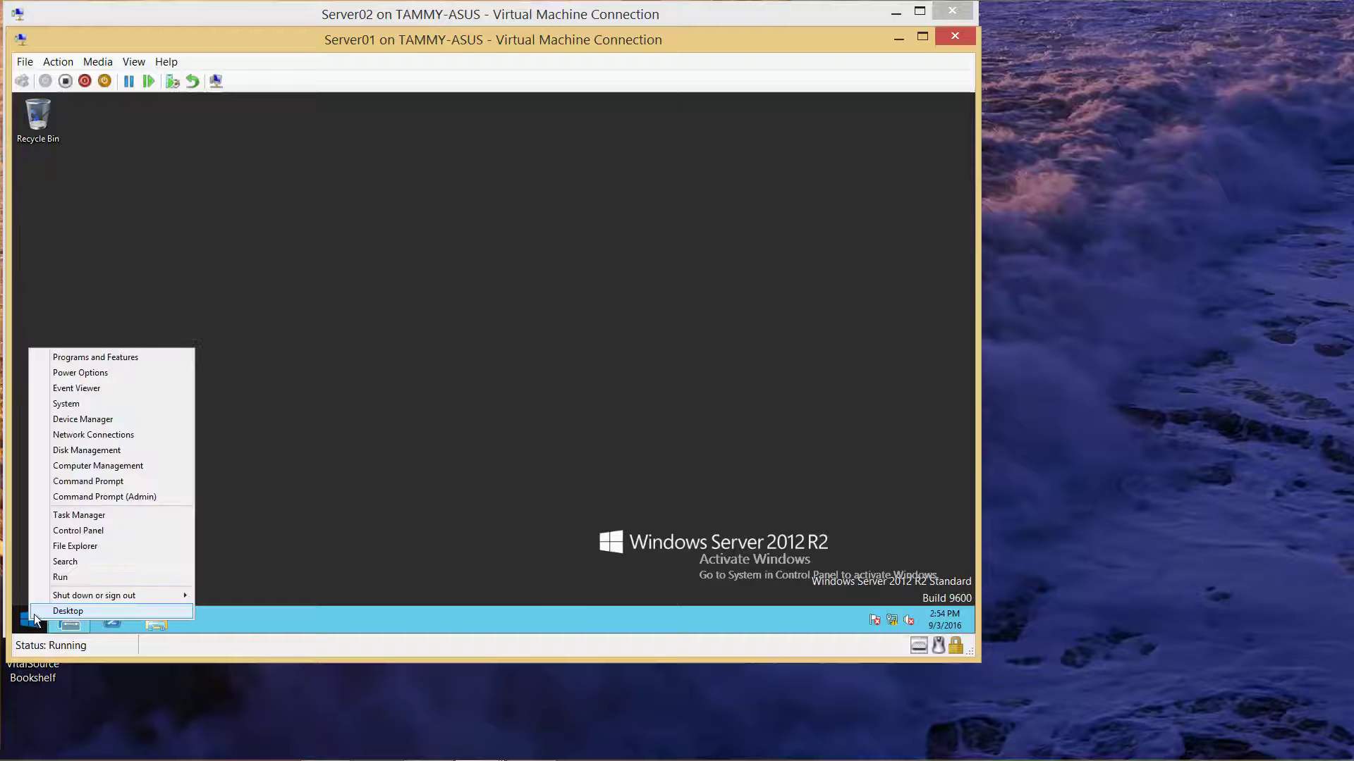
left_click(60, 577)
type("r")
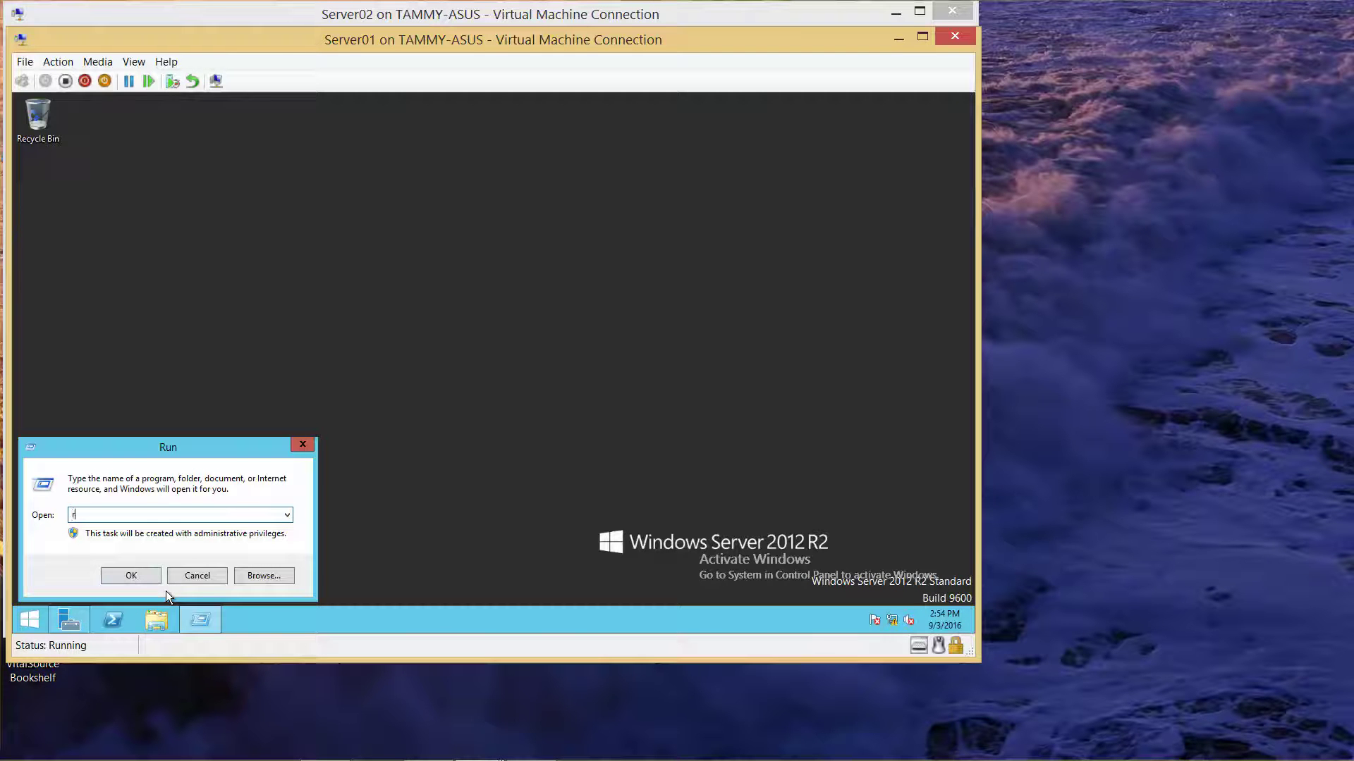
type("egedit")
left_click(131, 575)
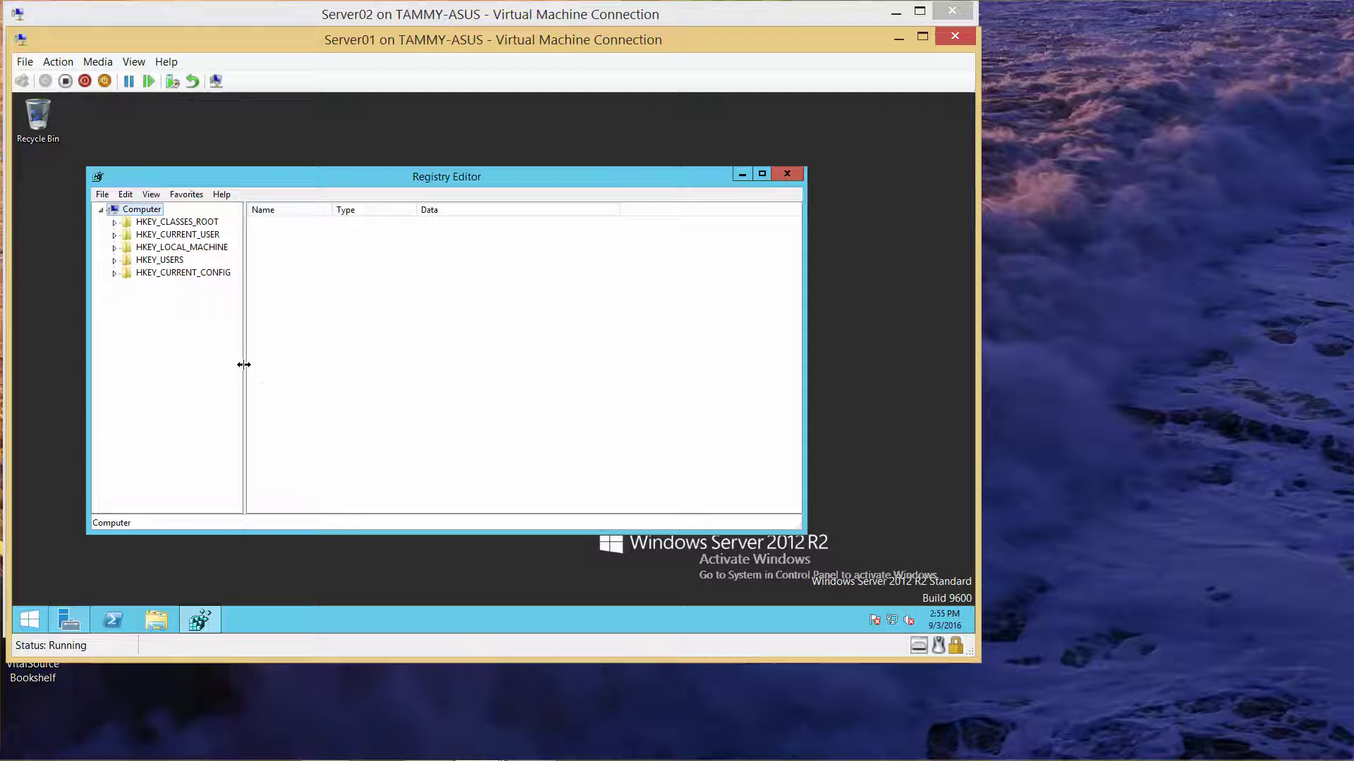
Navigate the registry tree to HKLM\SOFTWARE\Microsoft\Reliability Analysis\WMI.
left_click_drag(245, 368, 355, 372)
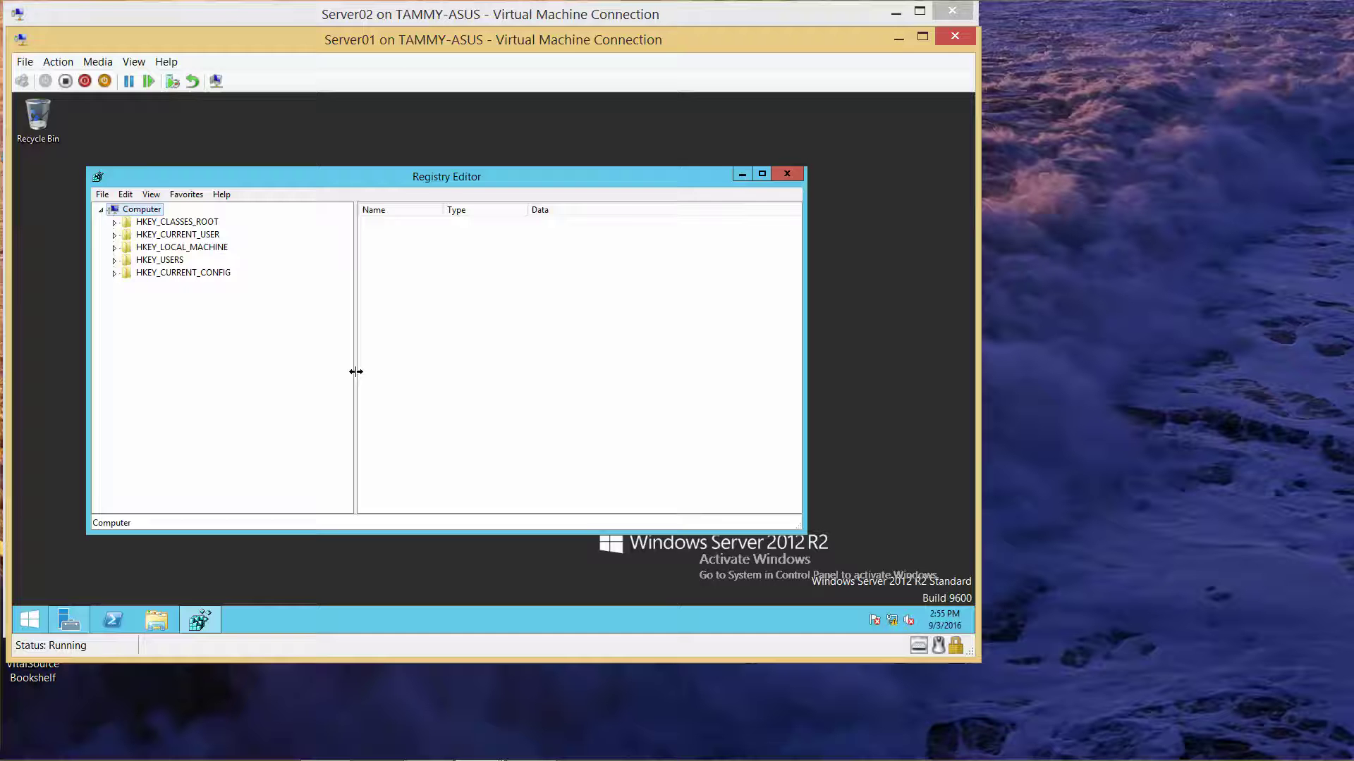
left_click(115, 248)
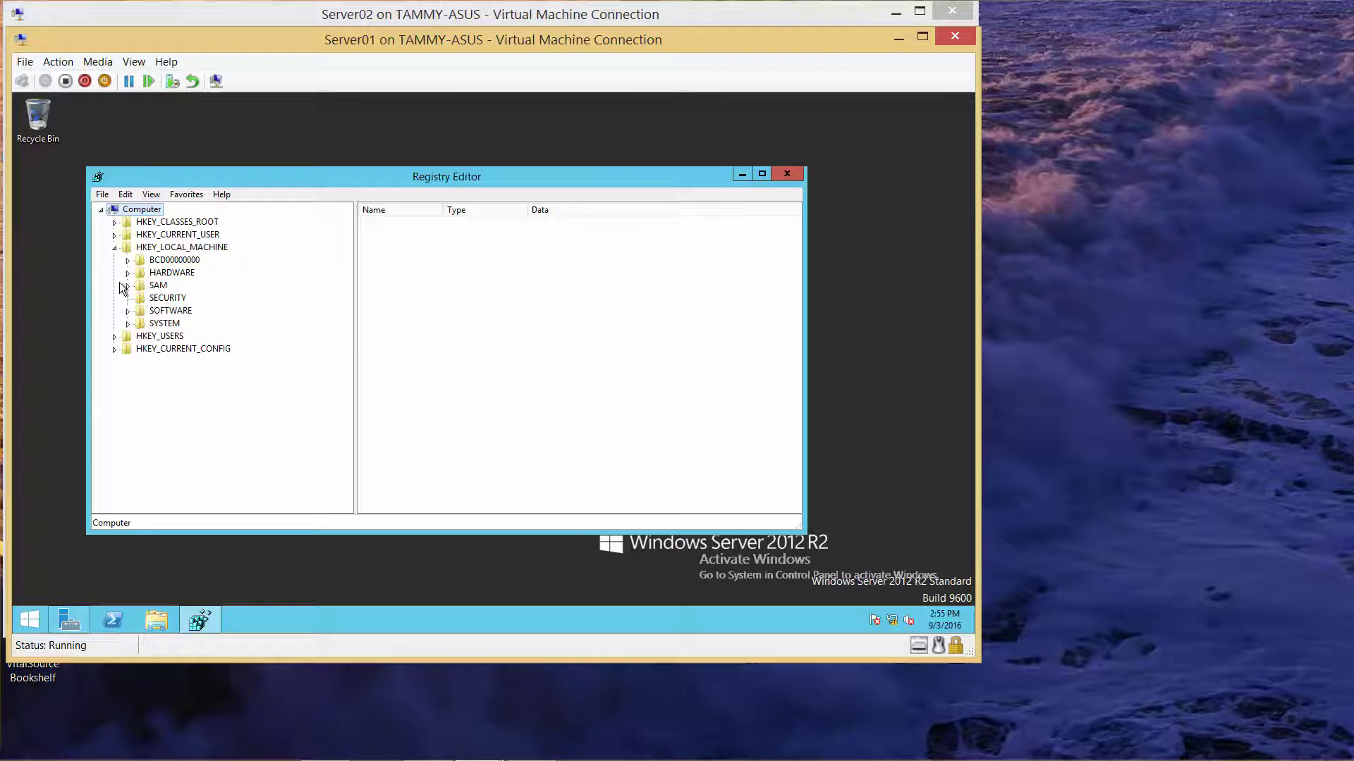
left_click(127, 311)
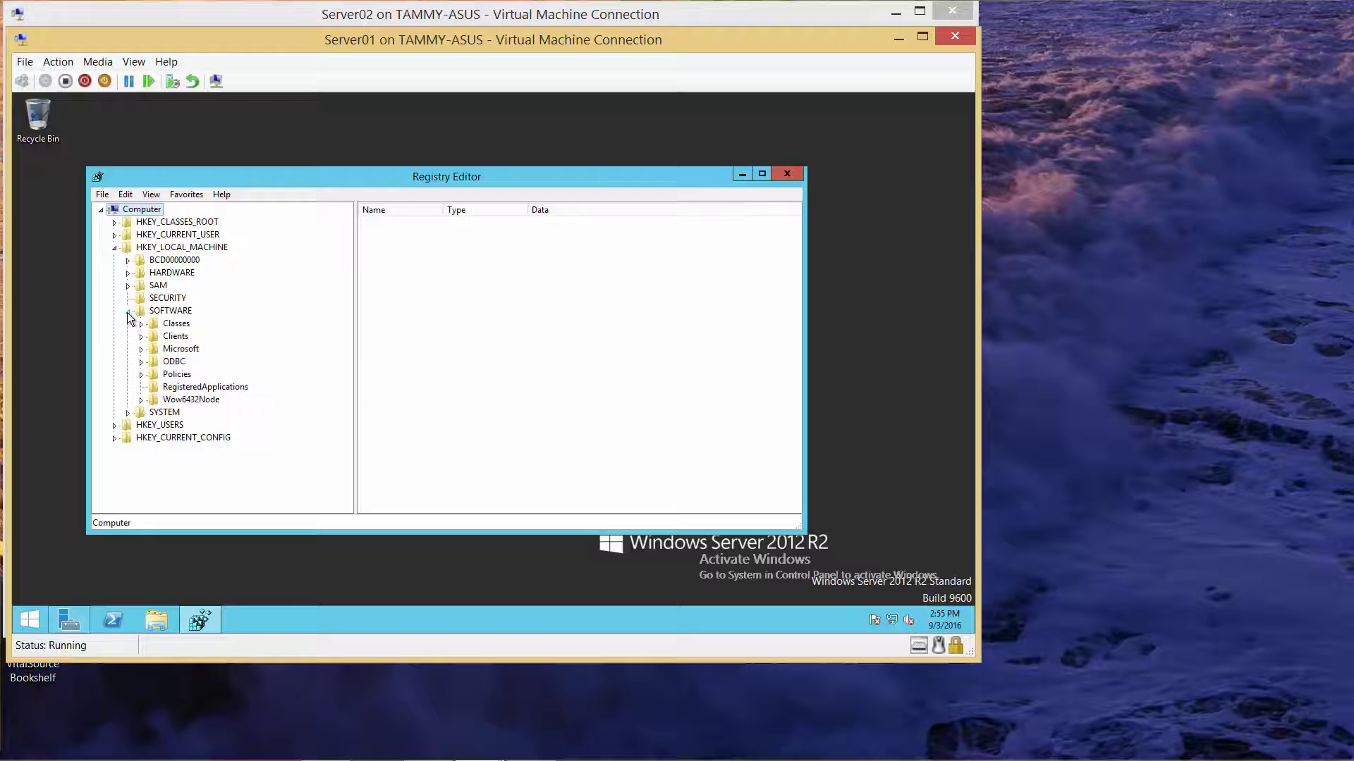
left_click(142, 350)
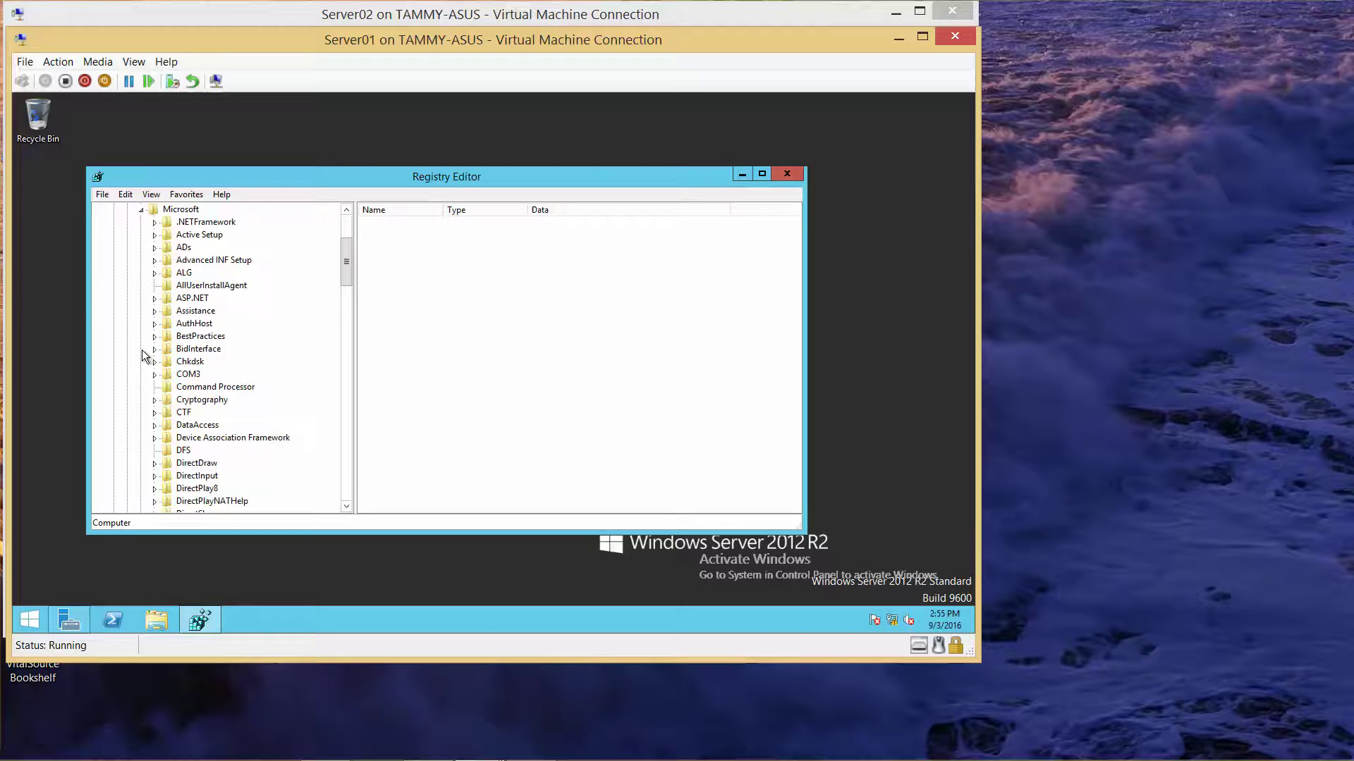
left_click(346, 506)
left_click_drag(346, 506, 346, 506)
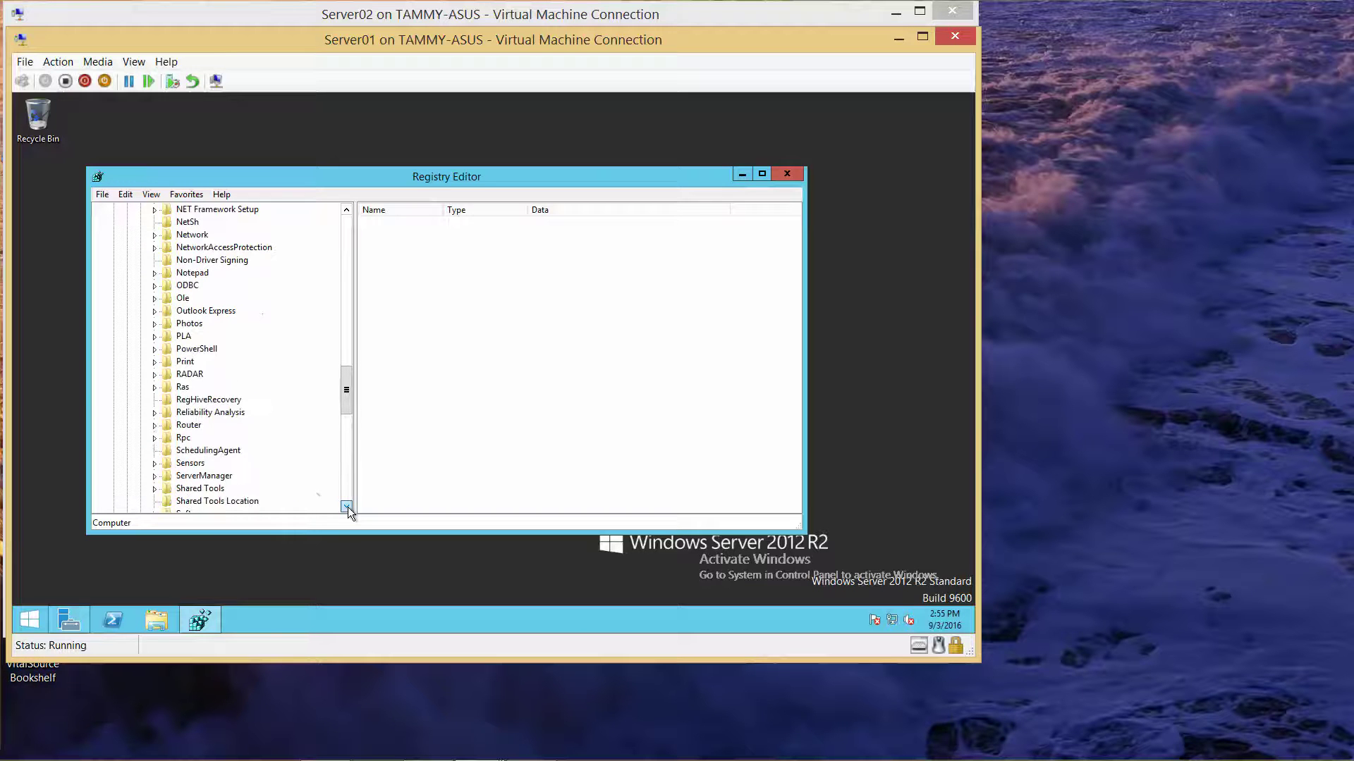
left_click(231, 414)
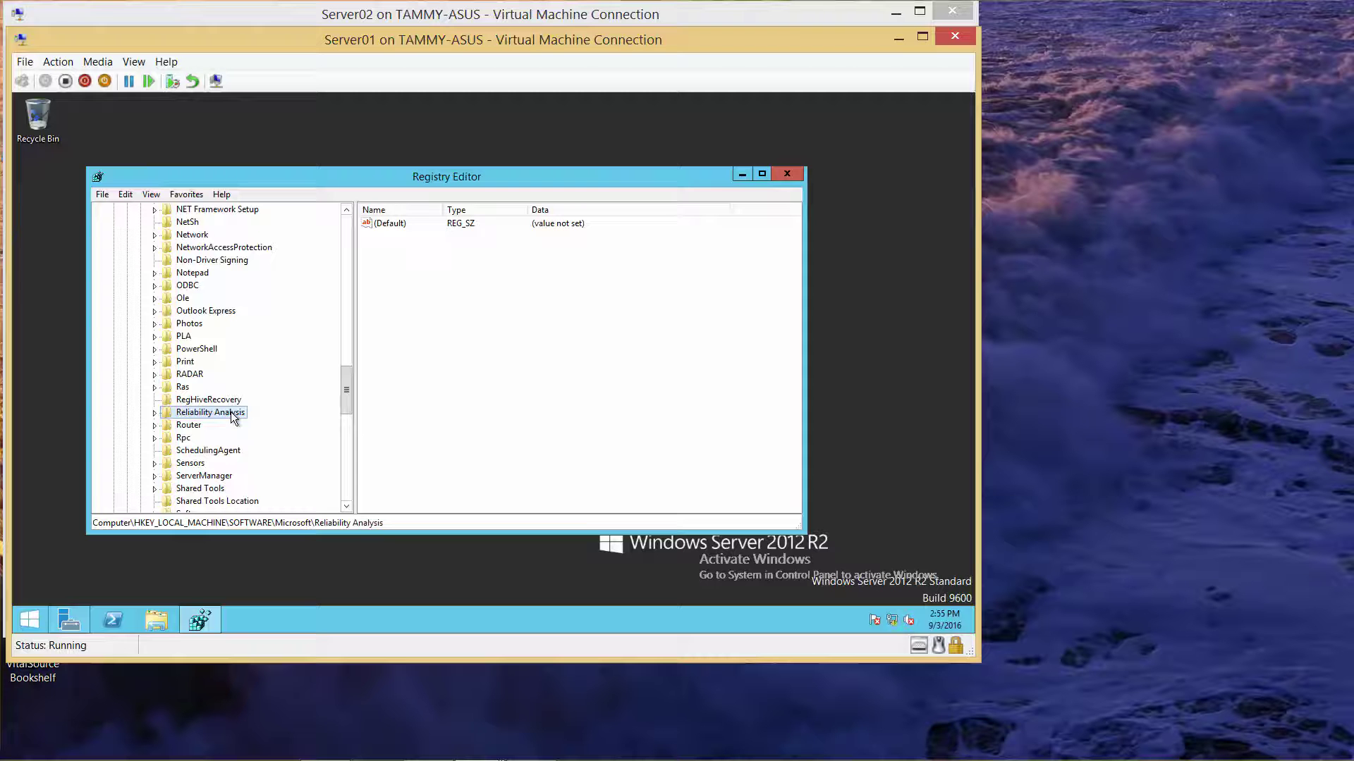
left_click(154, 413)
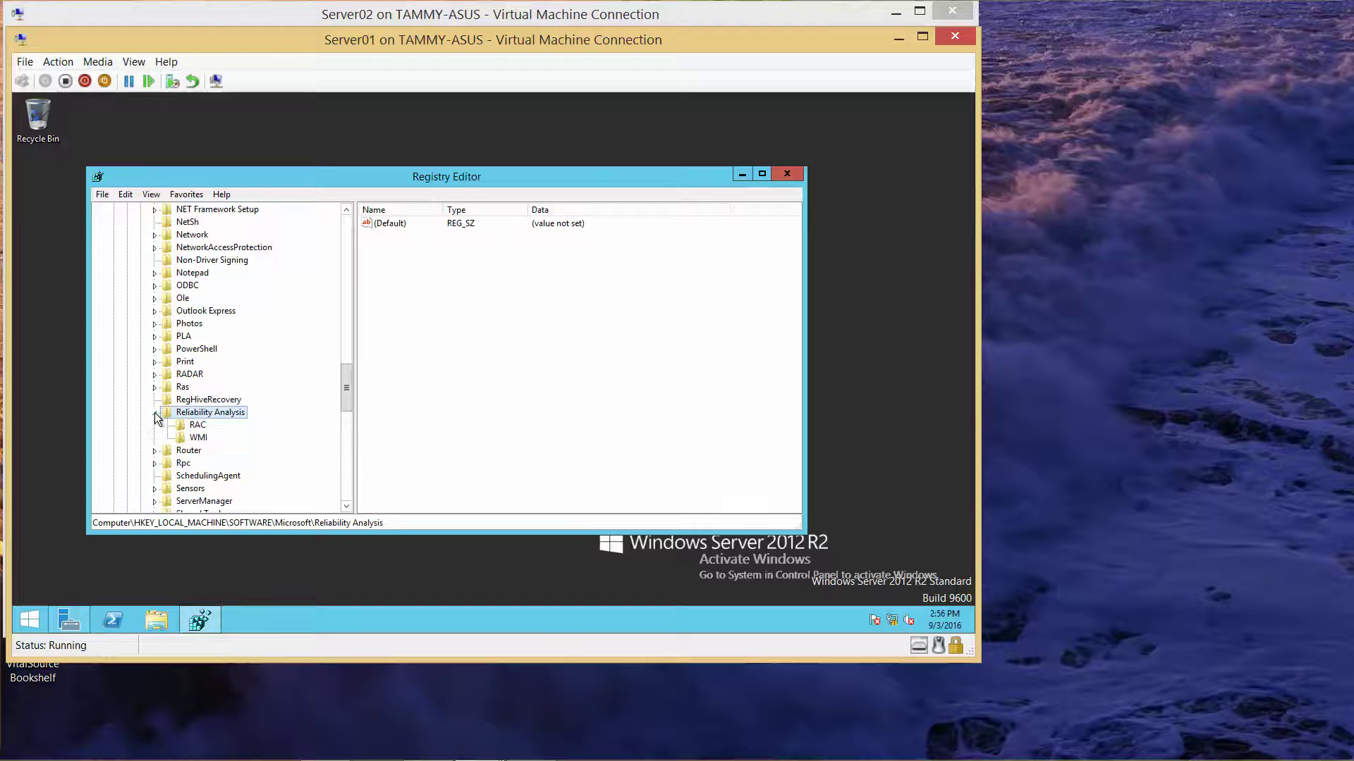
left_click(198, 439)
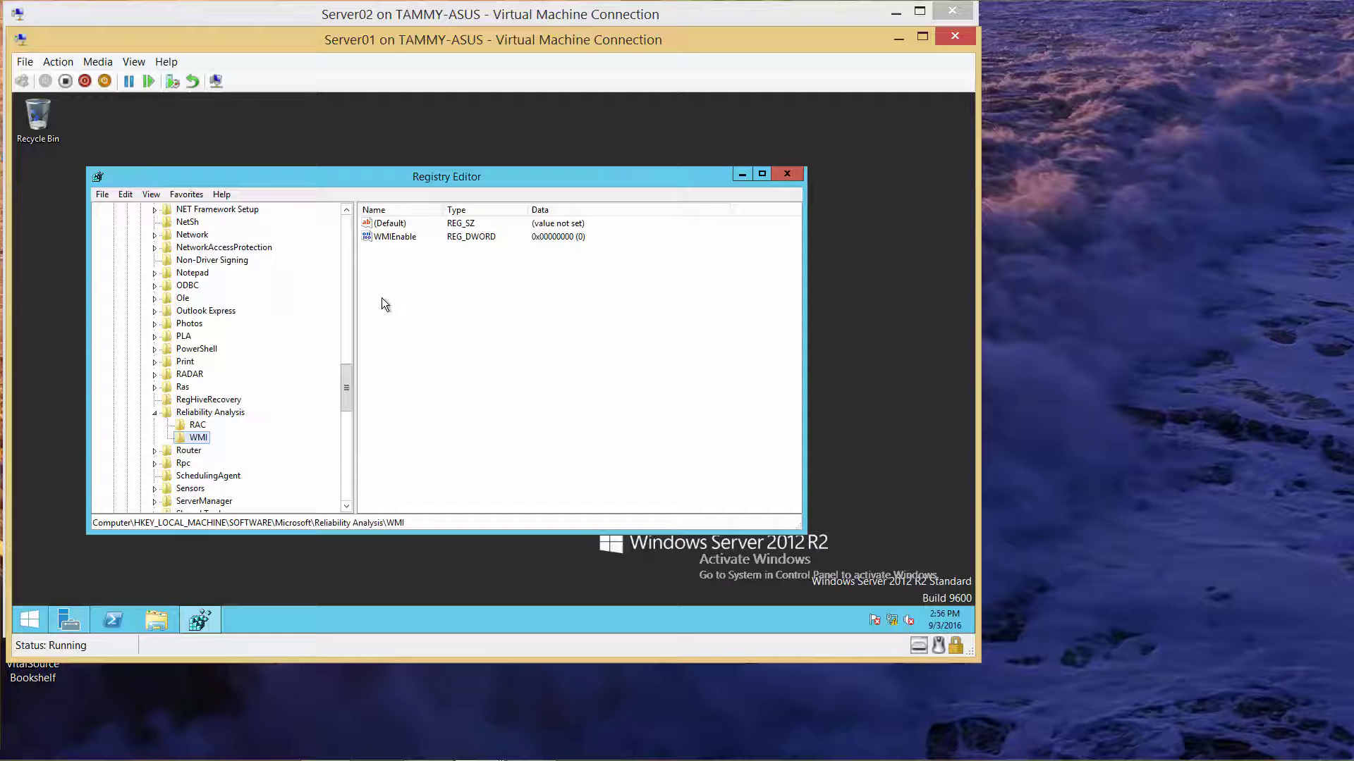
Change the WMIEnable value from 0 to 1.
double_click(396, 237)
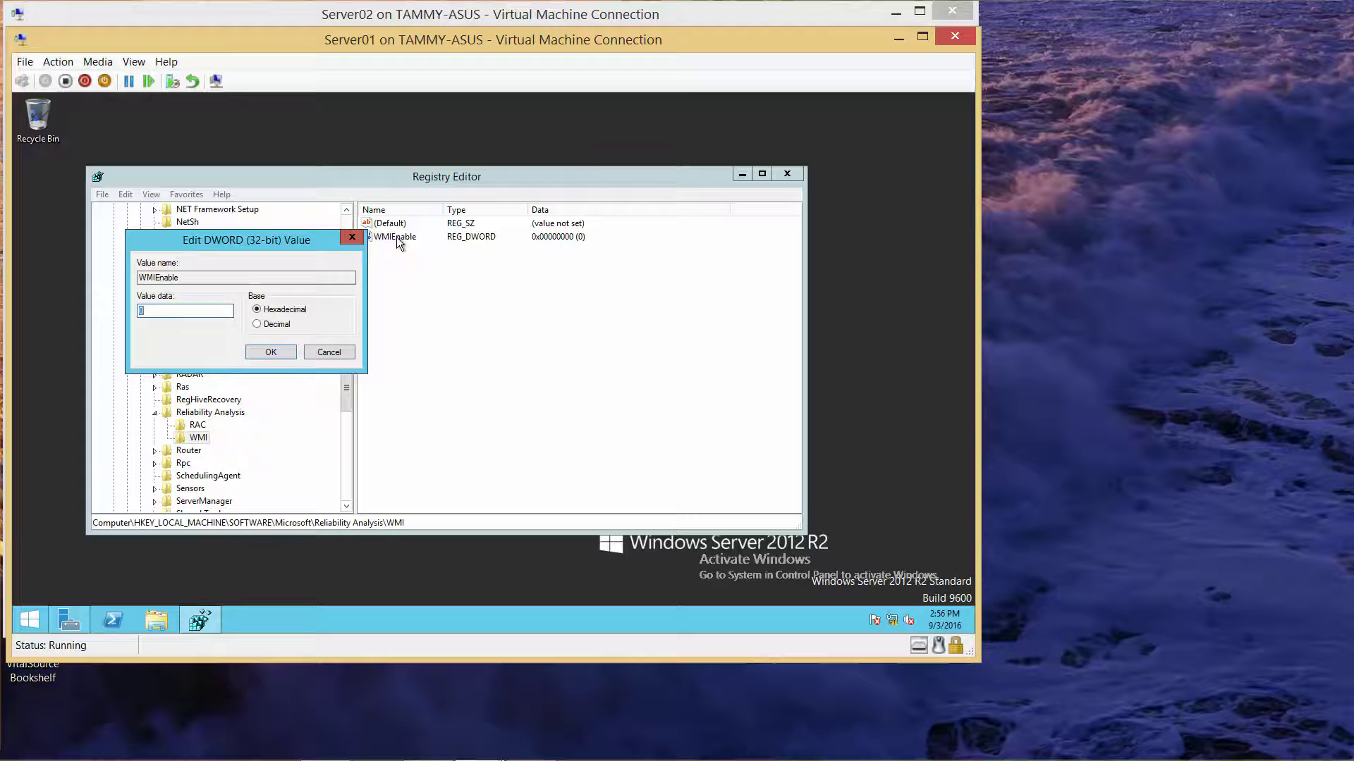
type("1")
left_click(271, 352)
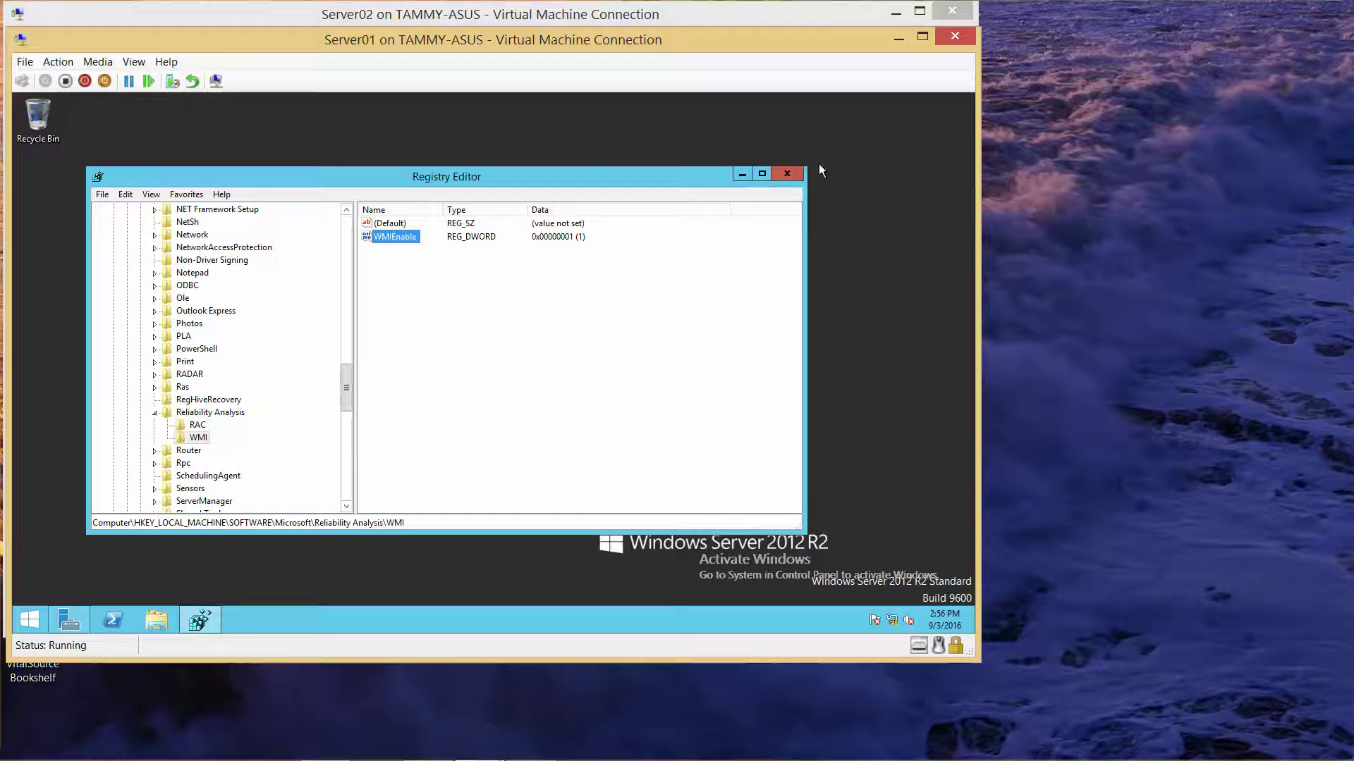
Close Registry Editor and open Task Scheduler from Server Manager, maximized with its Library expanded.
left_click(788, 174)
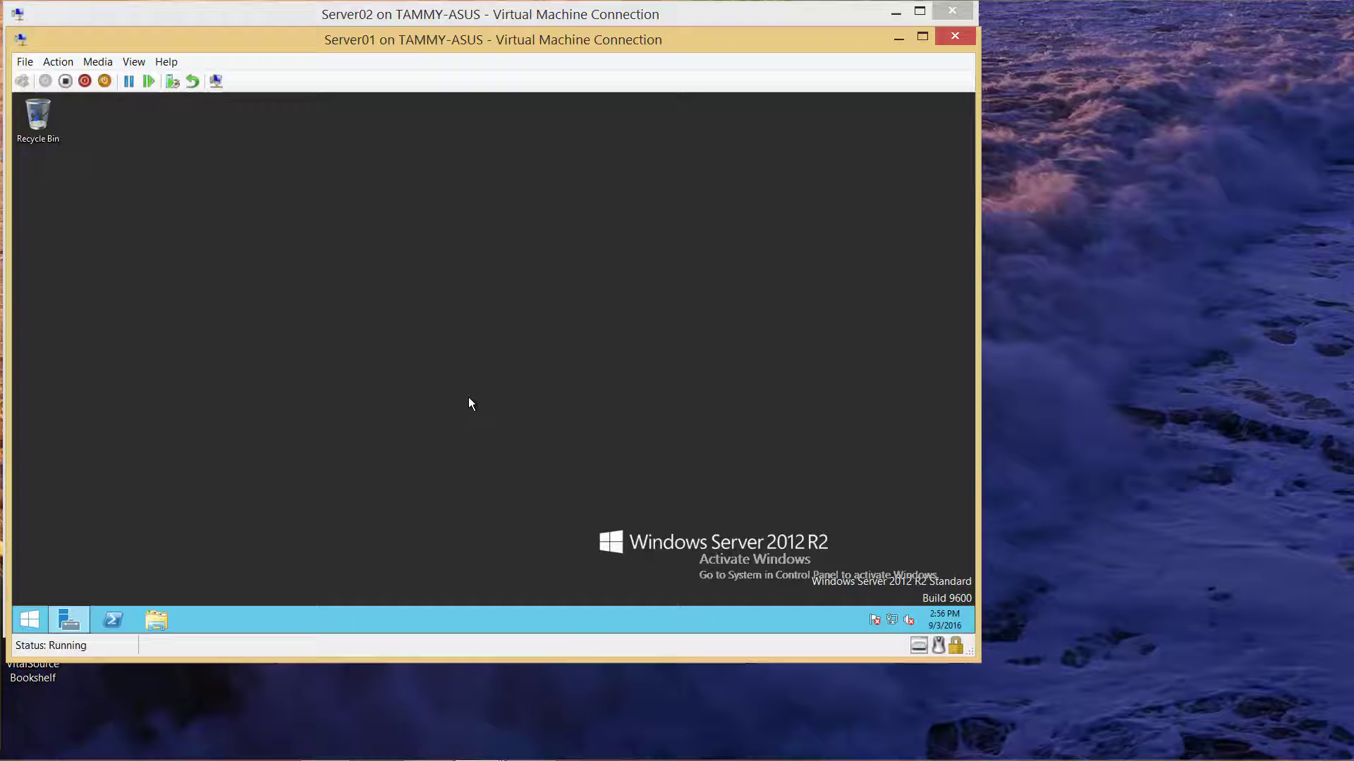
left_click(72, 618)
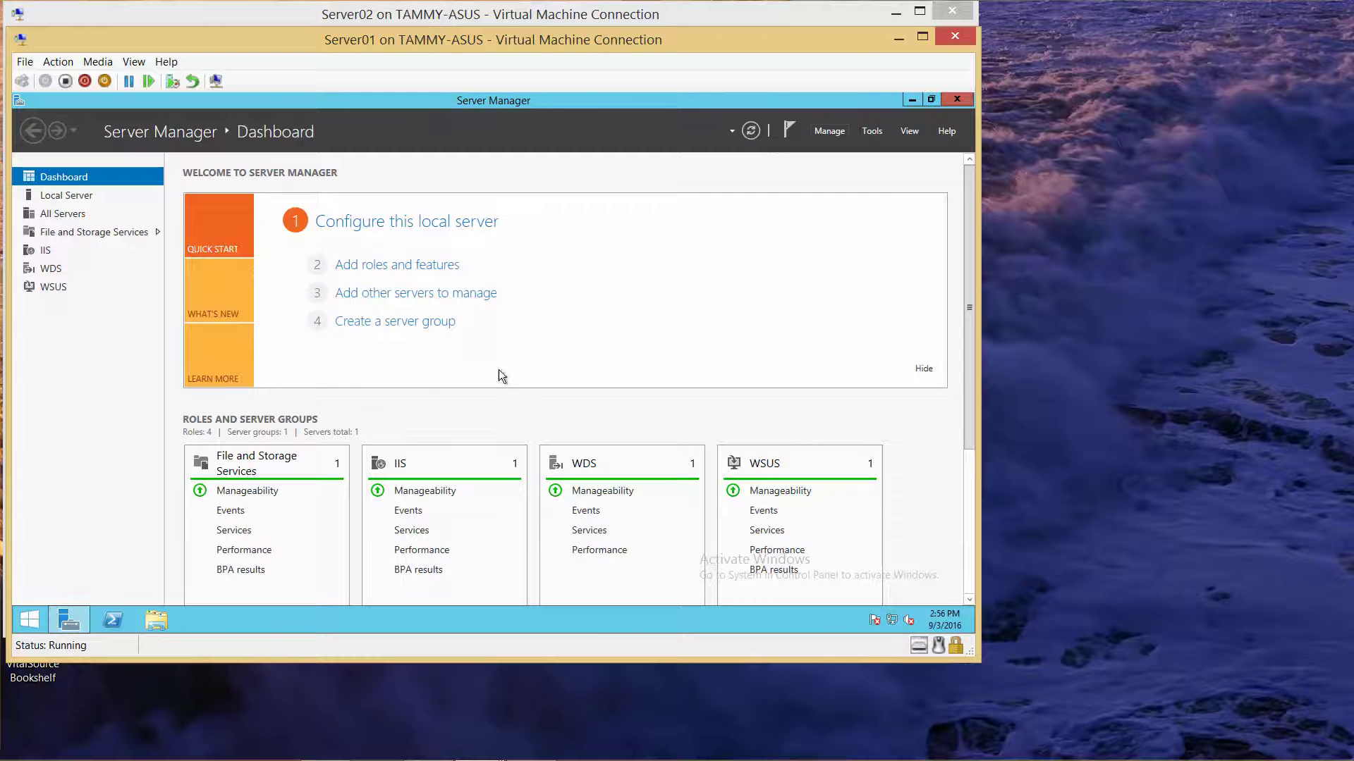
left_click(872, 134)
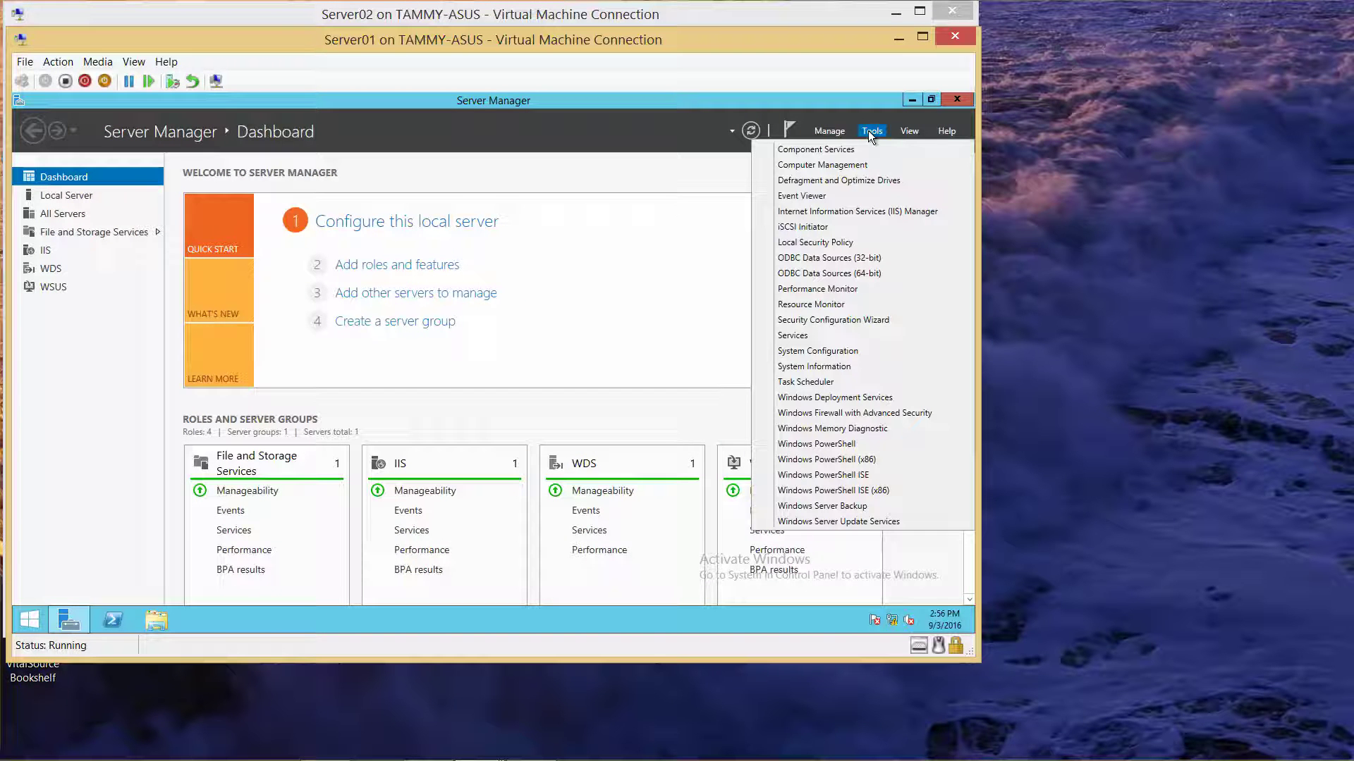
left_click(811, 382)
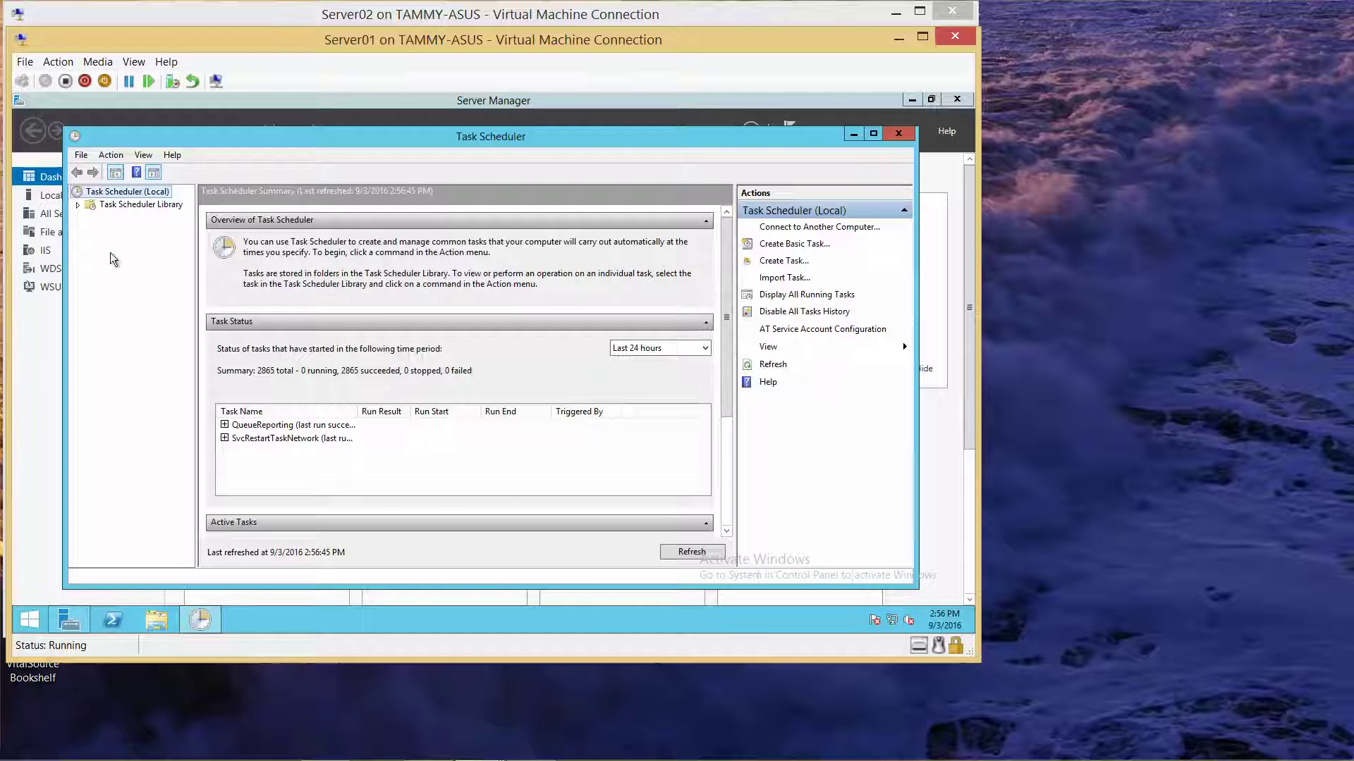
left_click(115, 206)
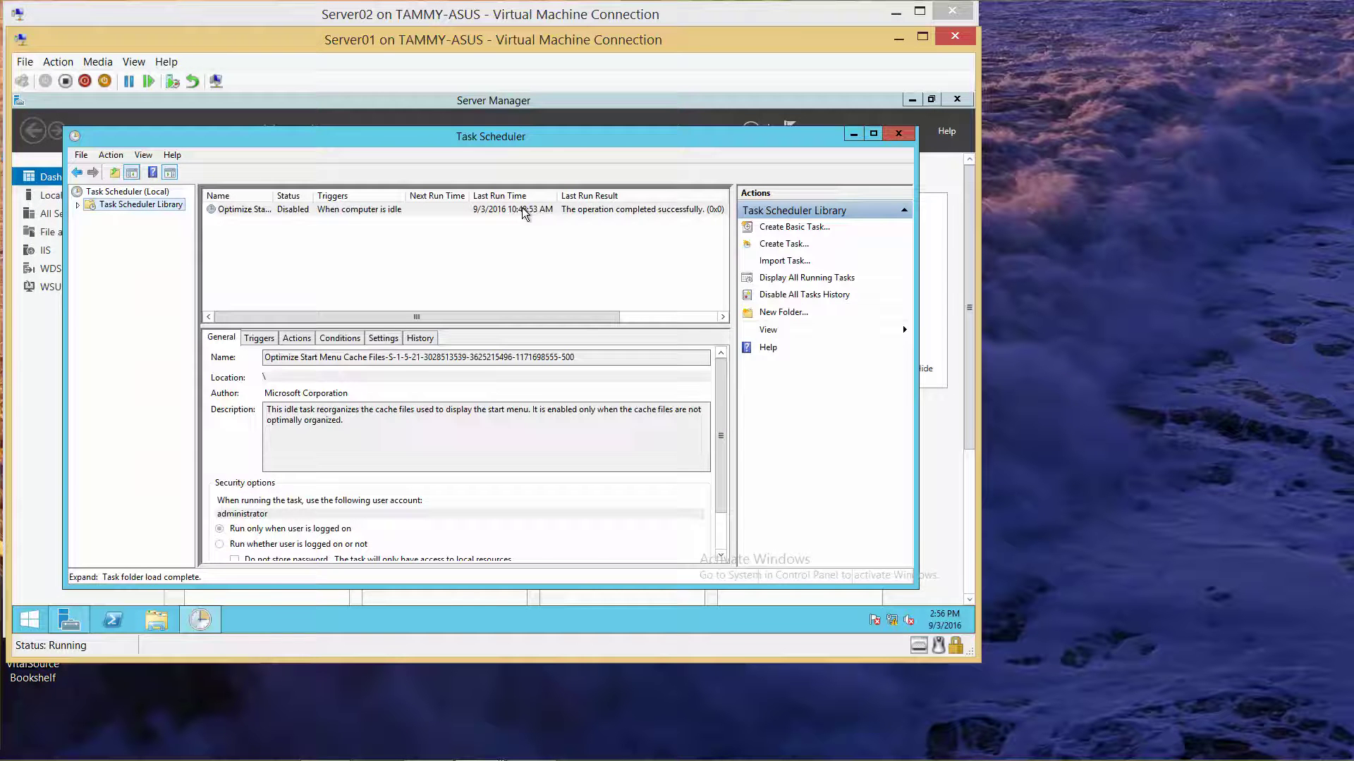
left_click(912, 100)
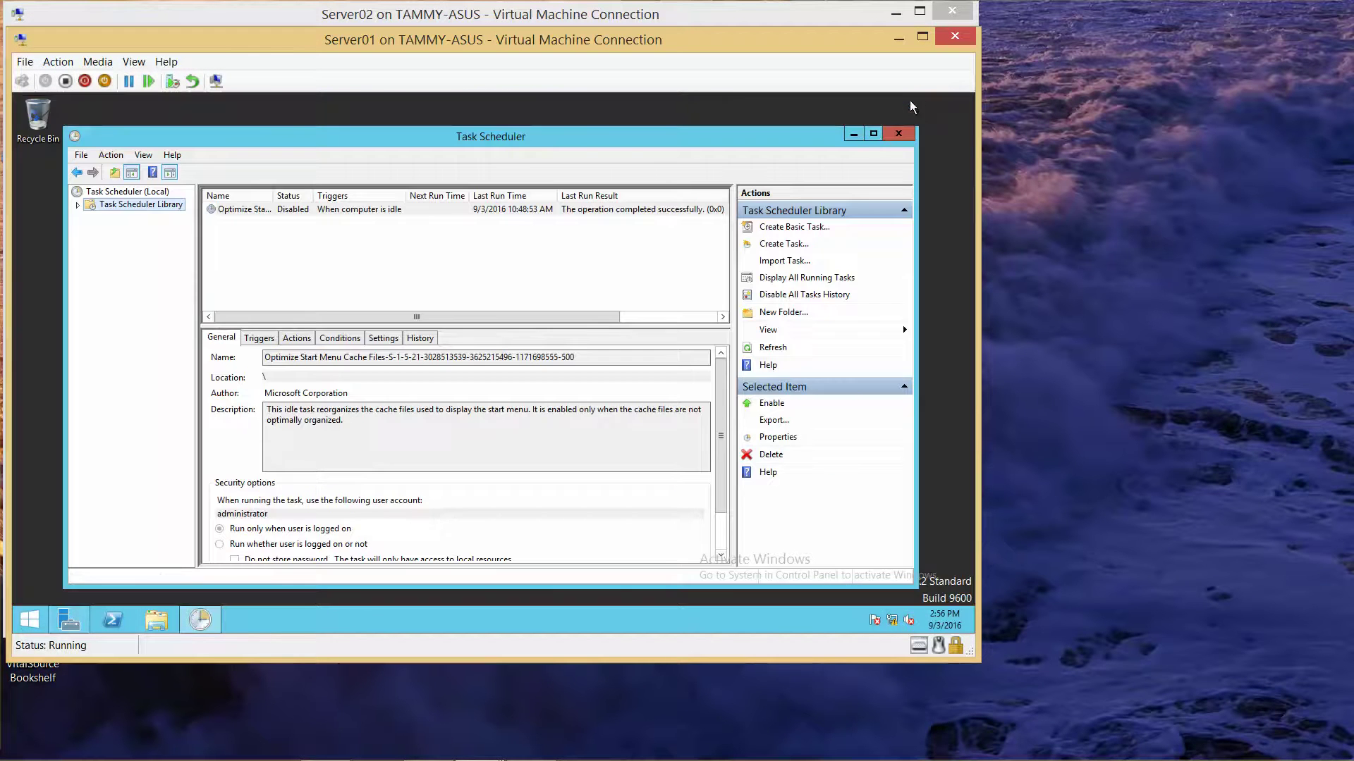
left_click(873, 134)
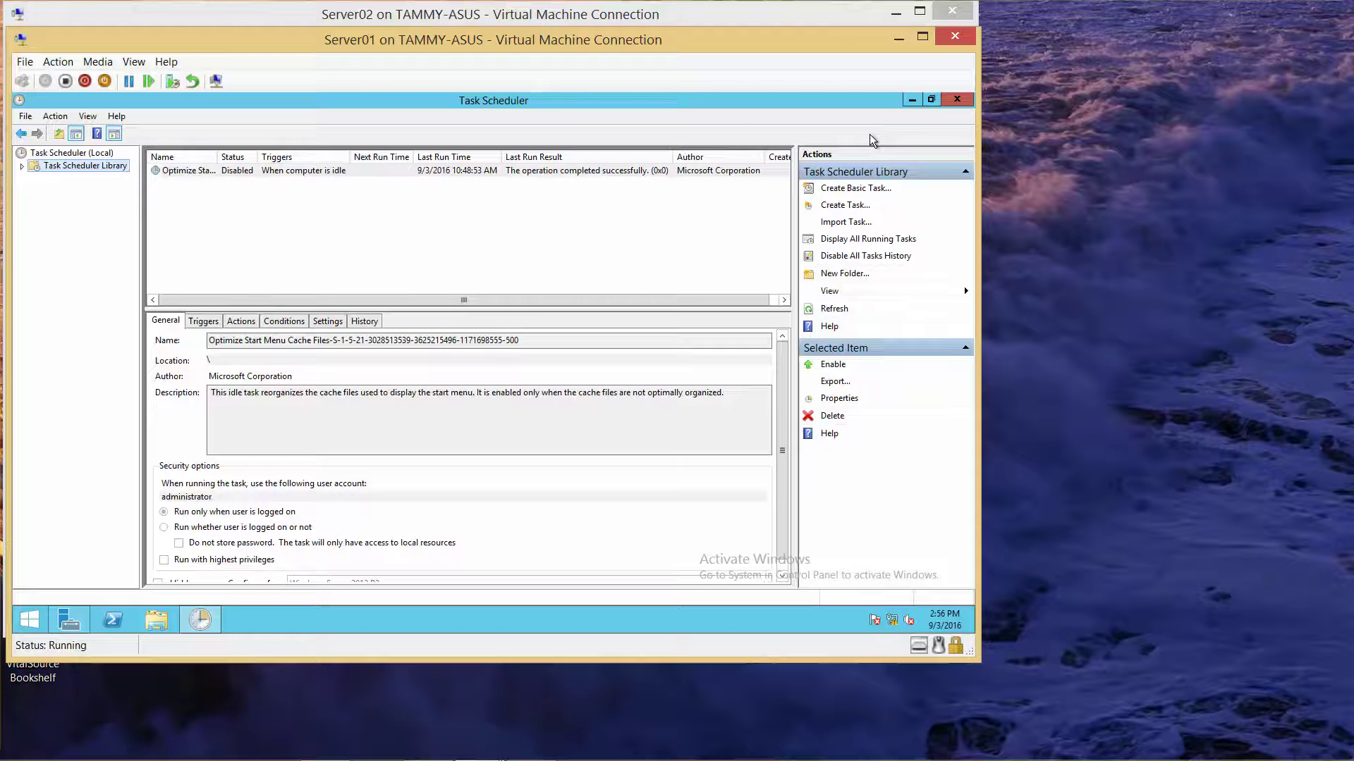
left_click(22, 167)
Expand the Task Scheduler Library to the Microsoft\Windows\RAC folder.
left_click(35, 193)
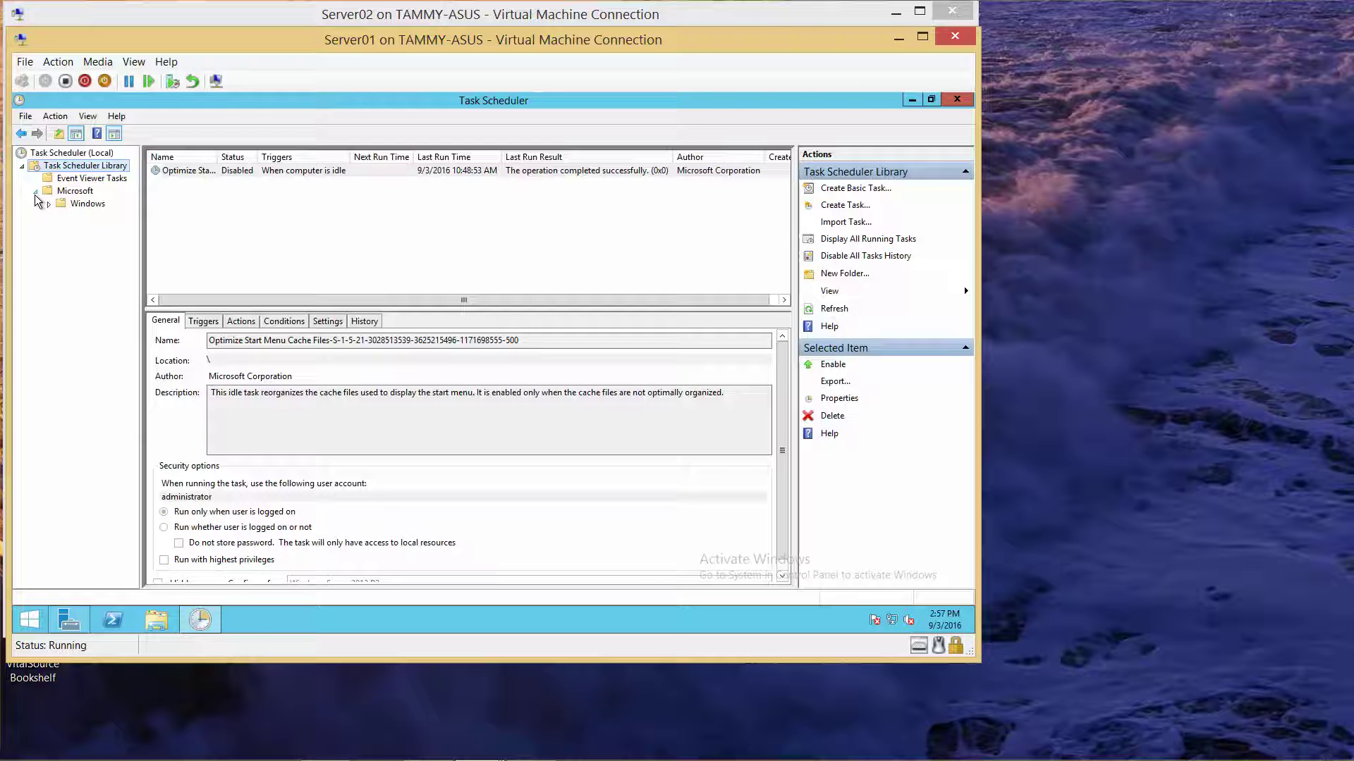
left_click(48, 204)
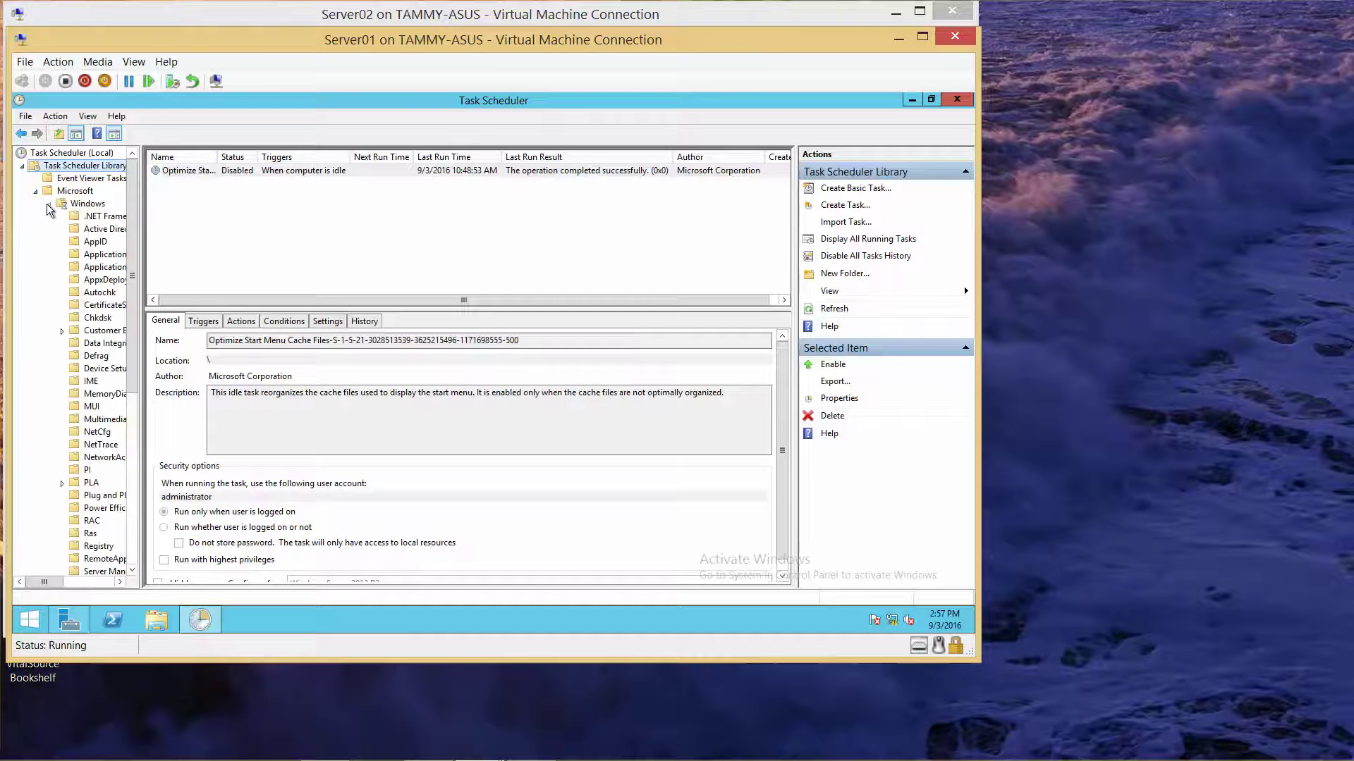
left_click(91, 521)
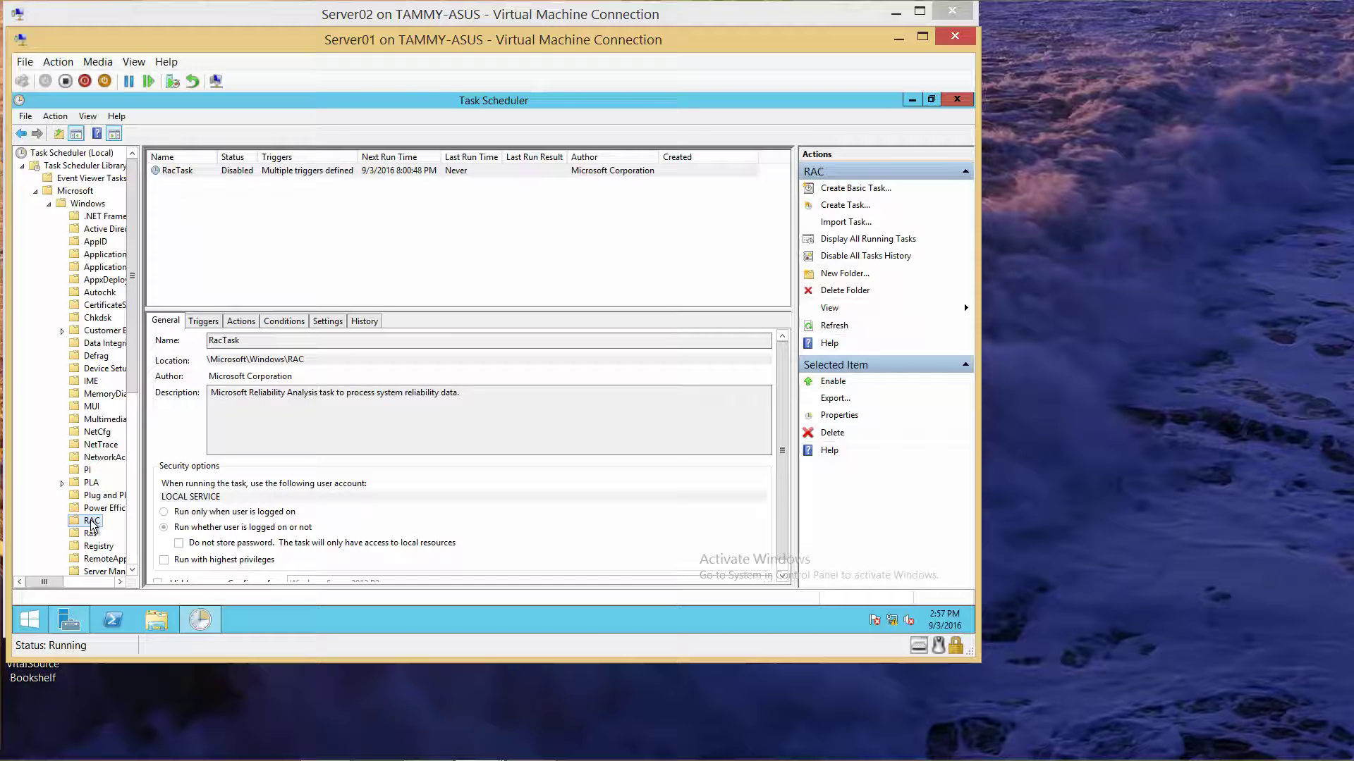
Enable RacTask, run it, and close Task Scheduler.
right_click(189, 175)
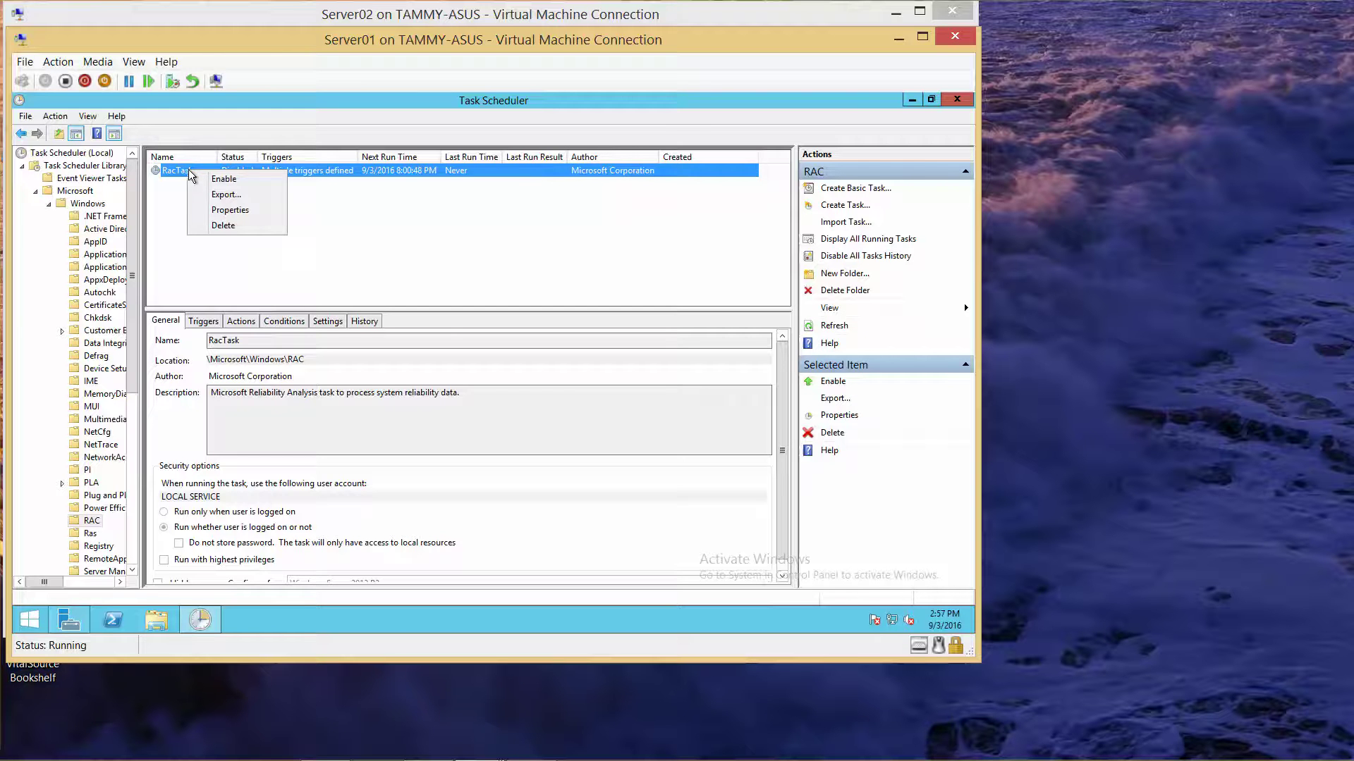
left_click(224, 180)
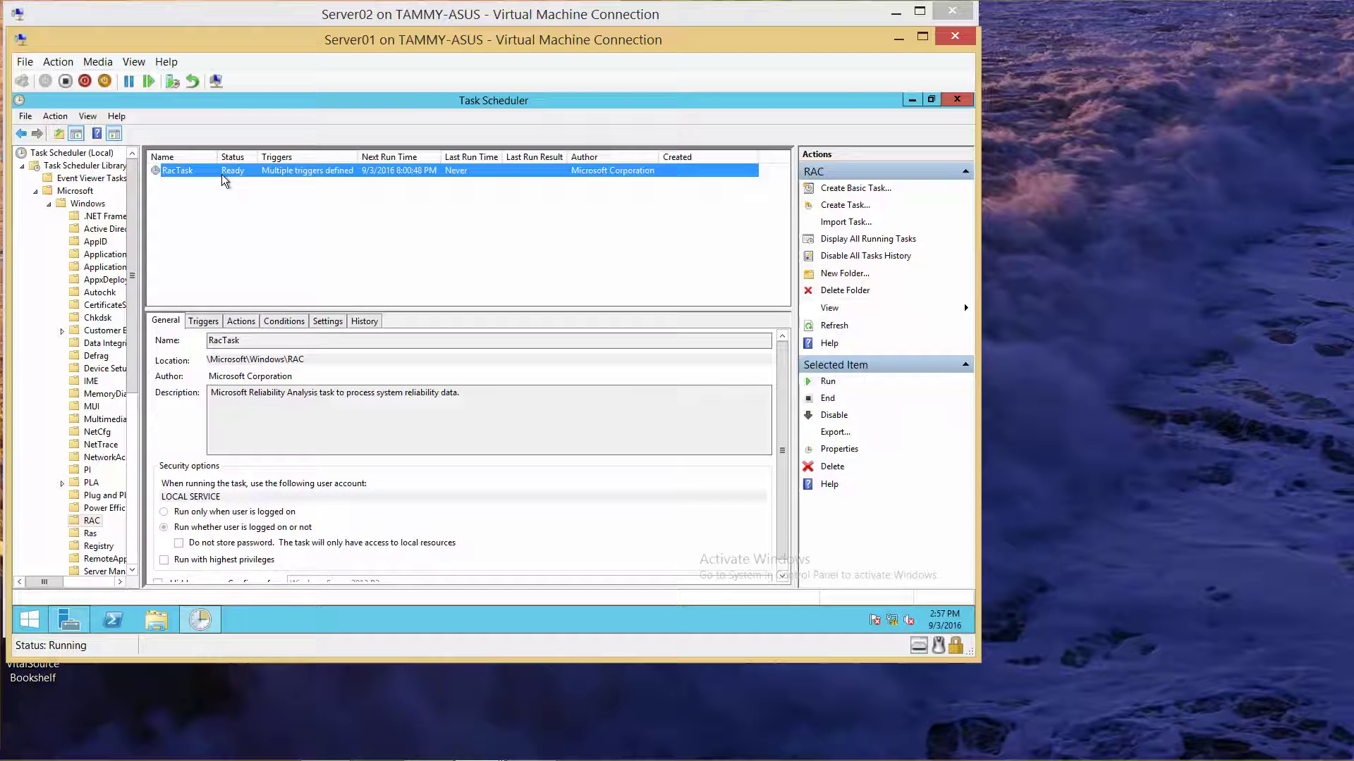
right_click(224, 180)
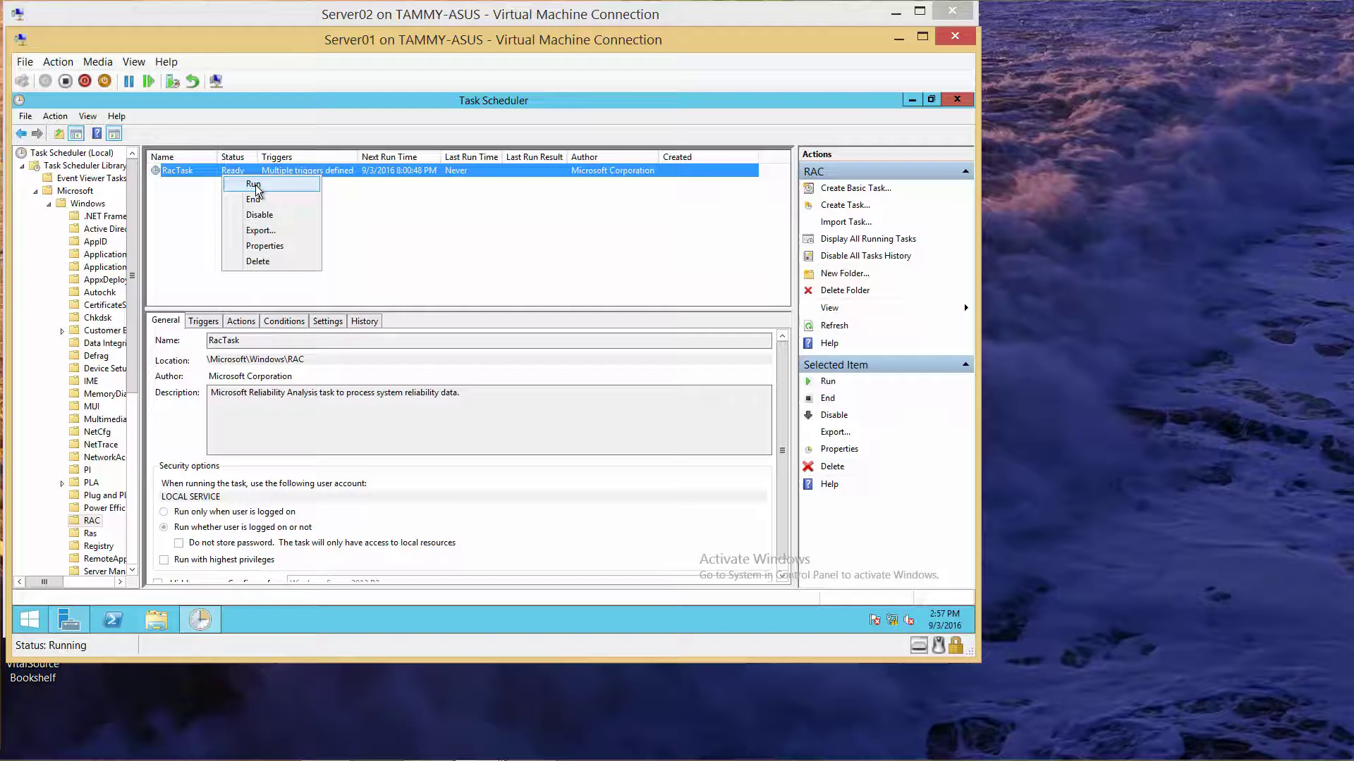
left_click(254, 184)
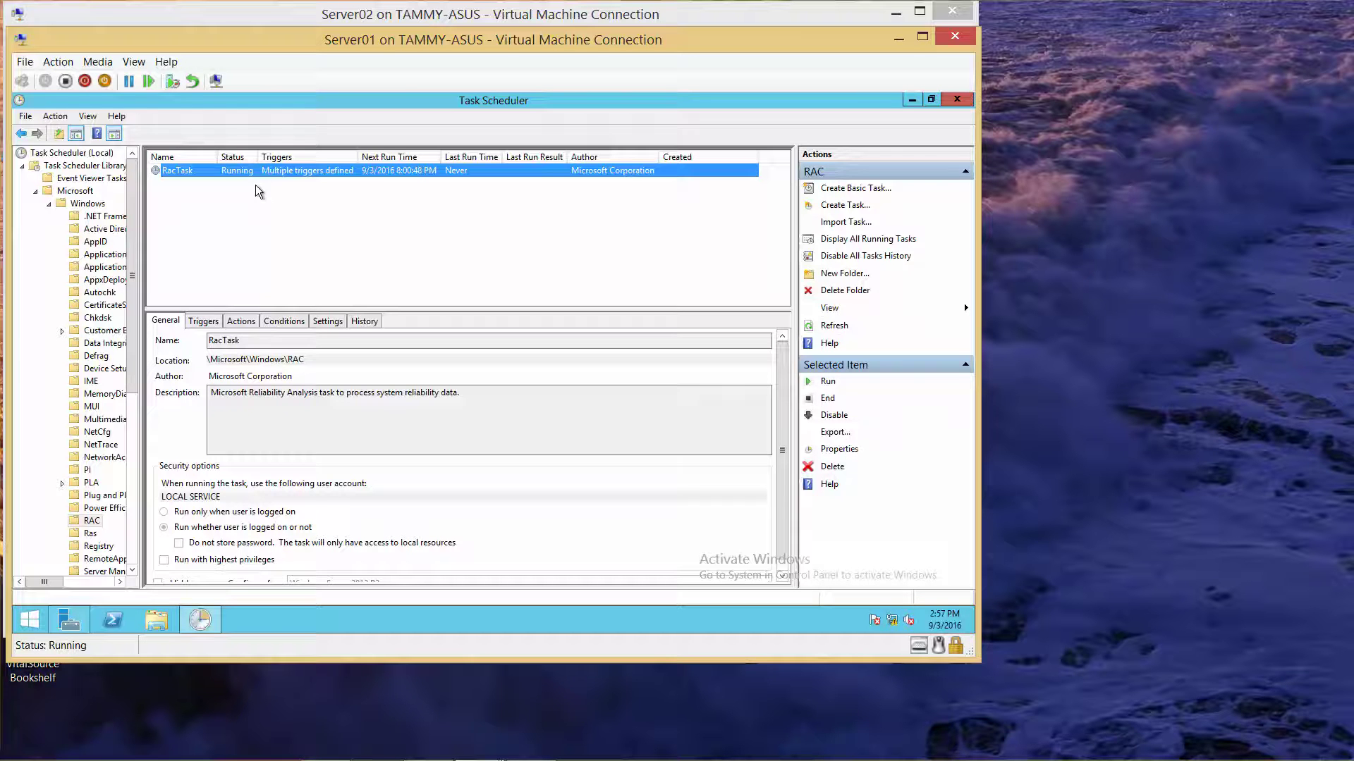
left_click(953, 103)
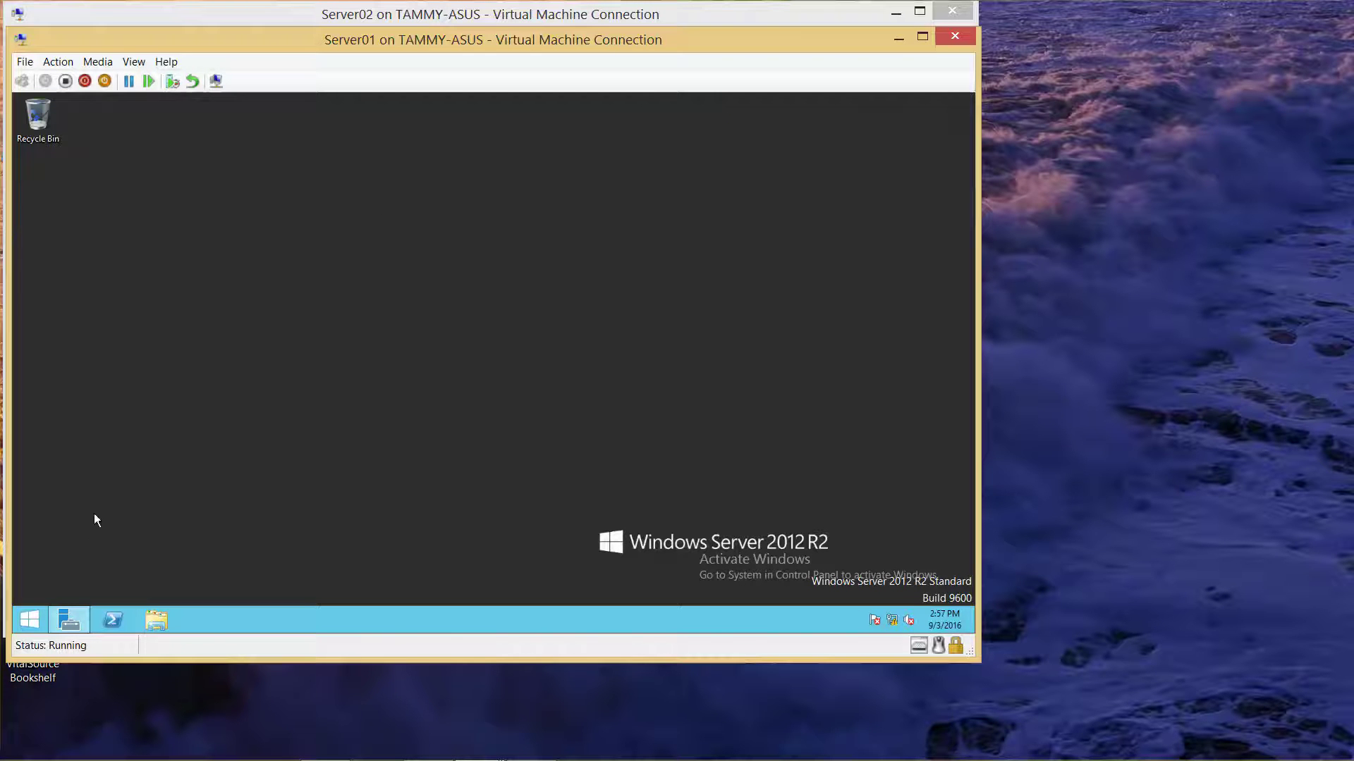
Run 'perfmon /rel' from Server01's Run box to open Reliability Monitor.
right_click(28, 628)
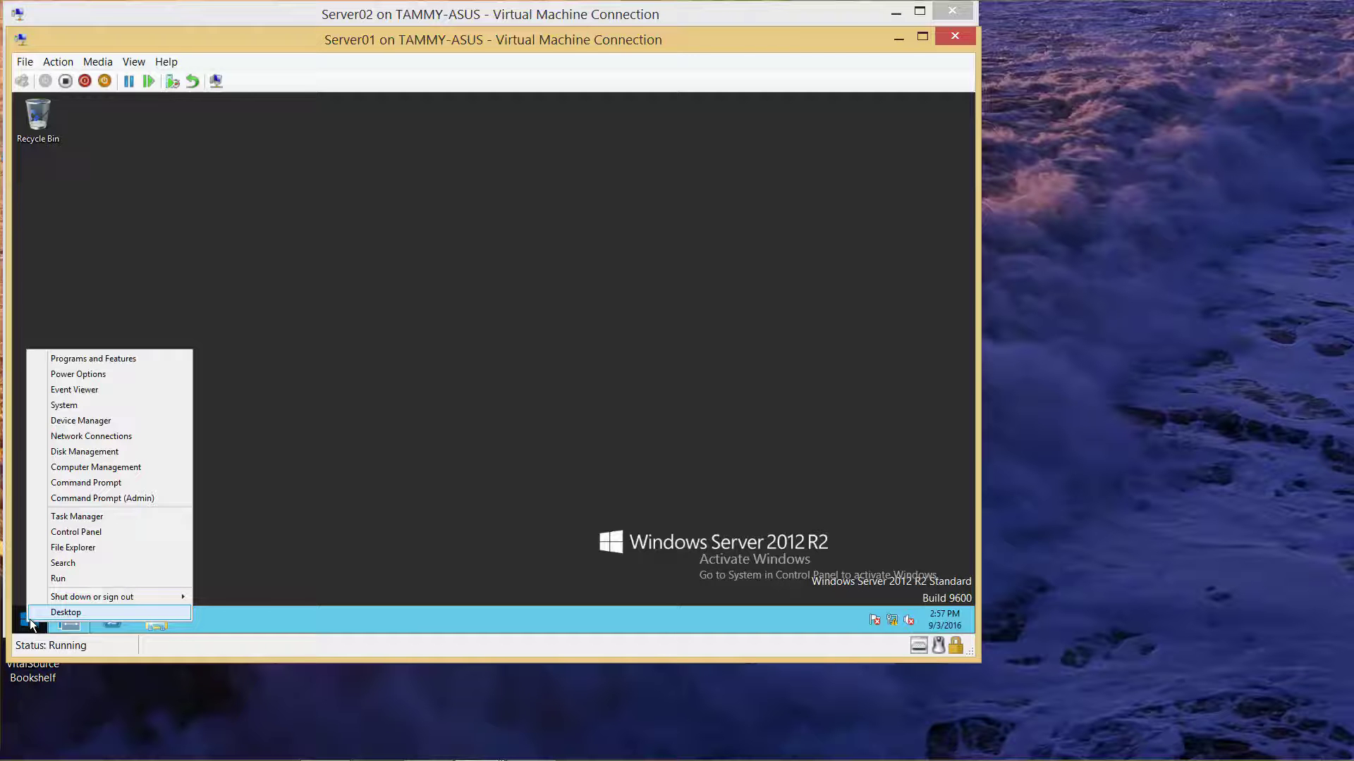
left_click(59, 580)
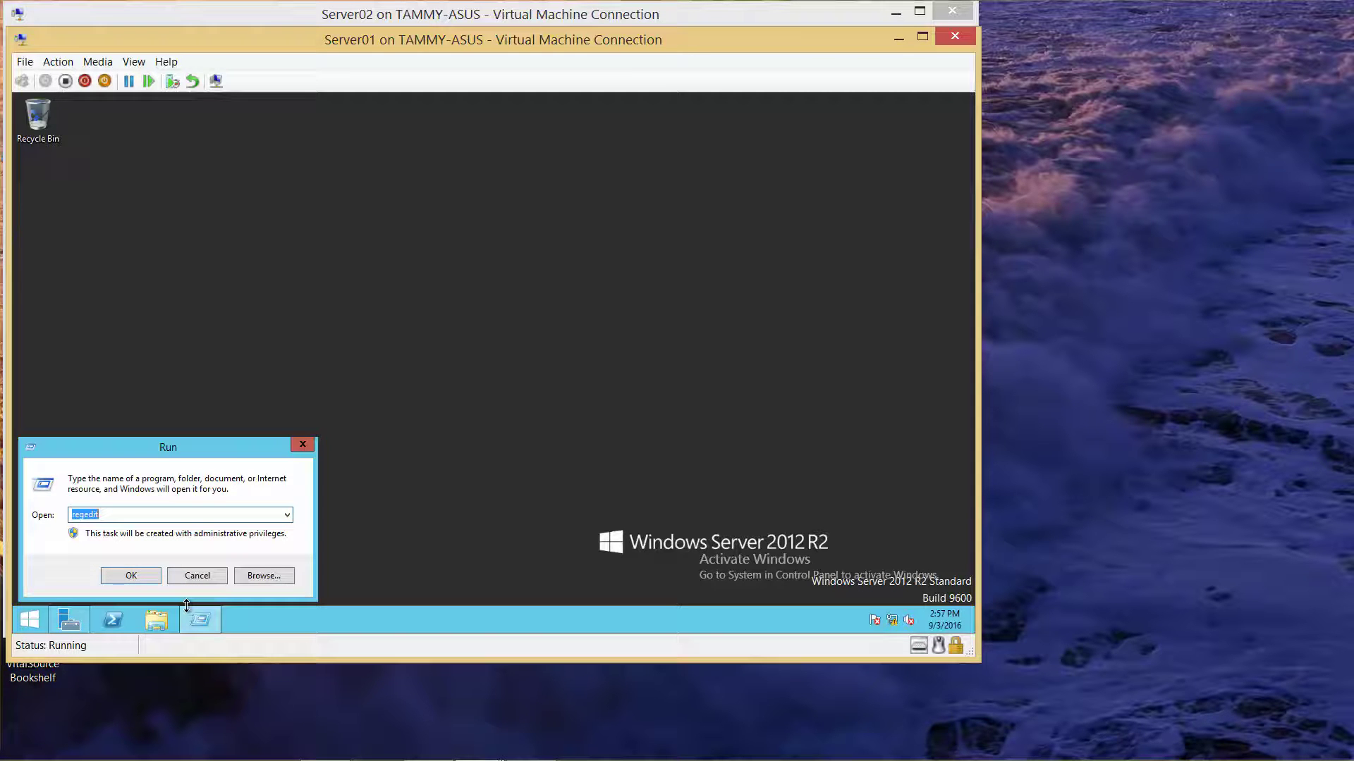
type("perfmon /rel")
key("Return")
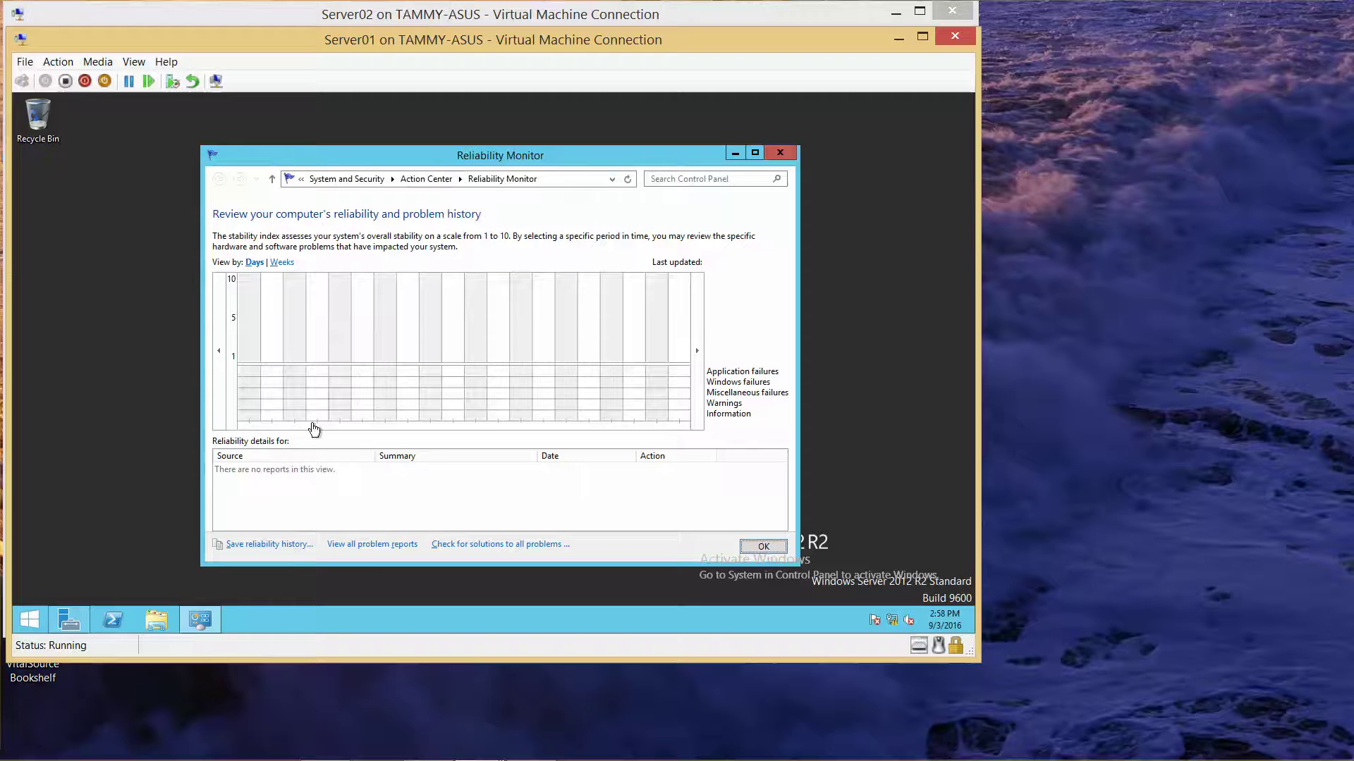
left_click(282, 545)
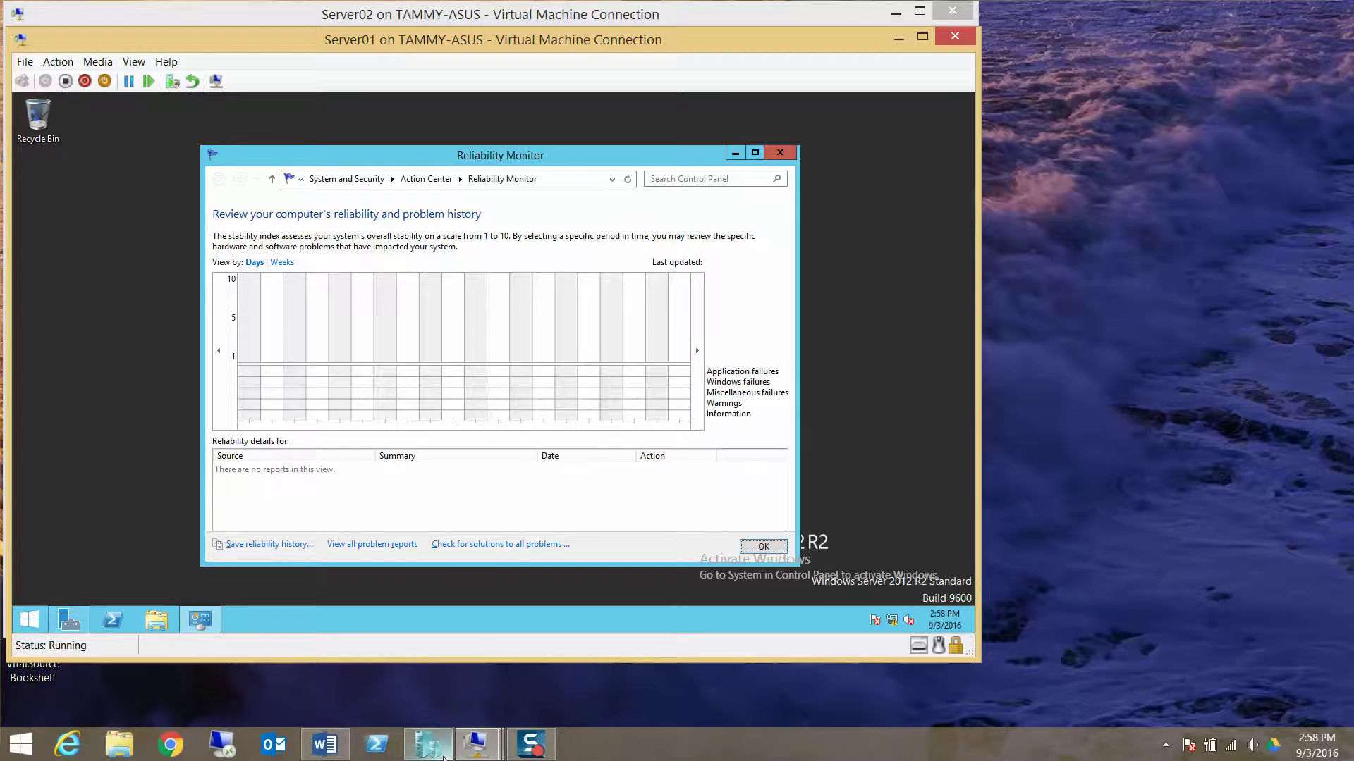
left_click(325, 745)
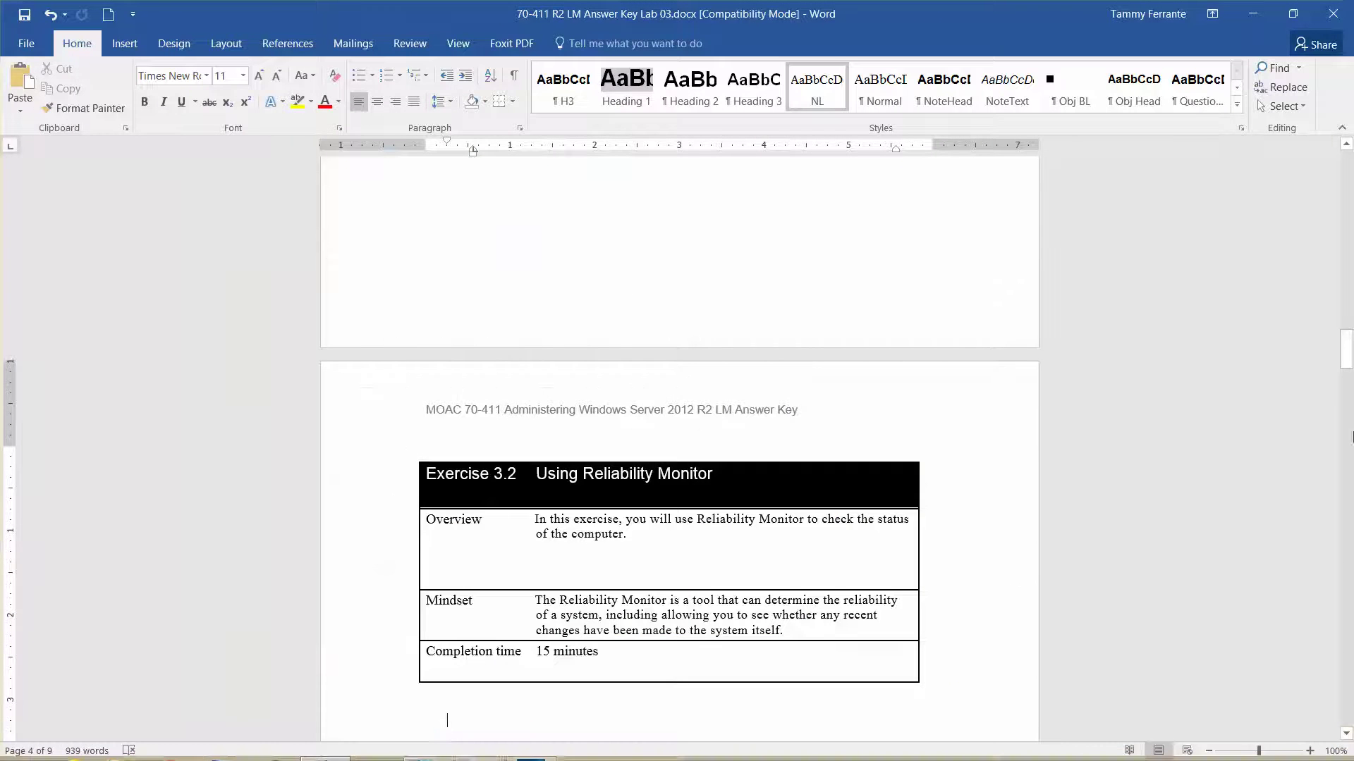
left_click_drag(1347, 358, 1347, 378)
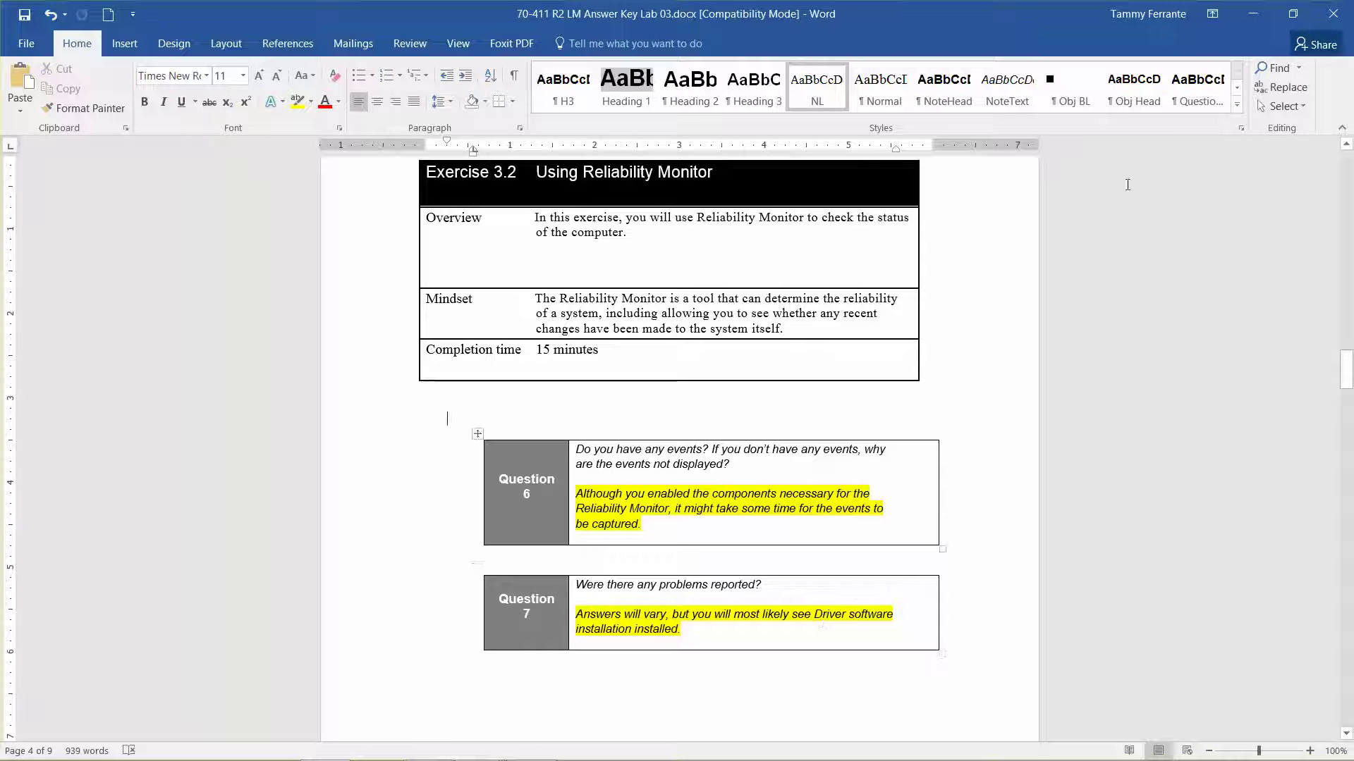
left_click(1252, 13)
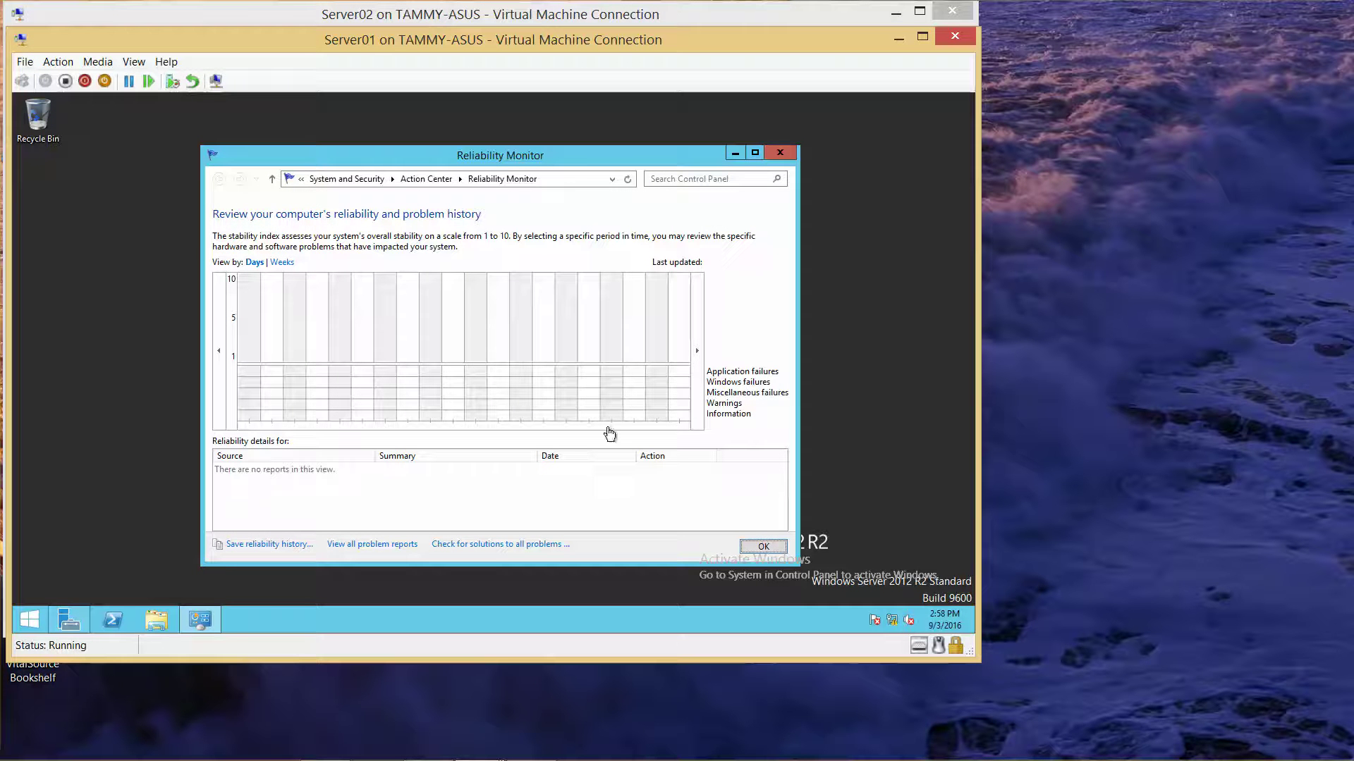
Review the full problem reports list, including driver installations, then close Reliability Monitor.
left_click(363, 547)
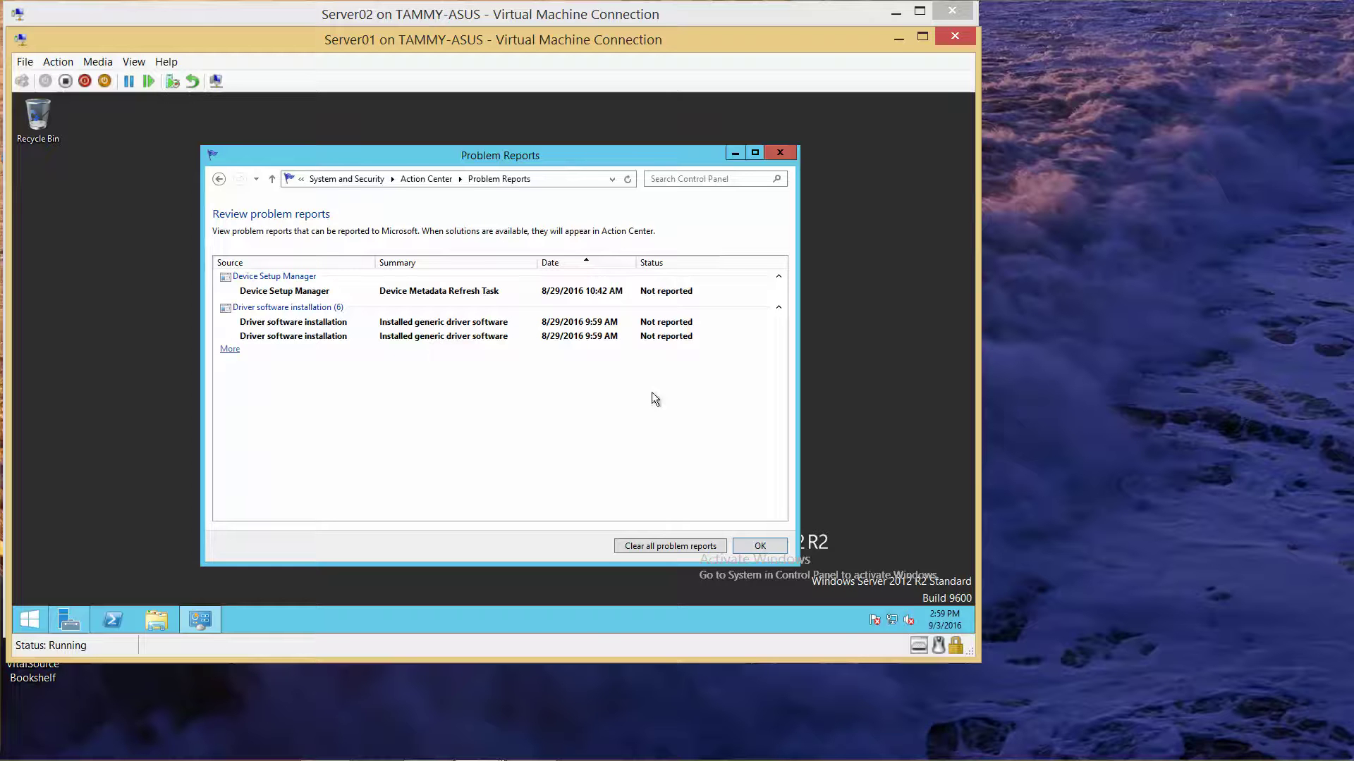
left_click(778, 548)
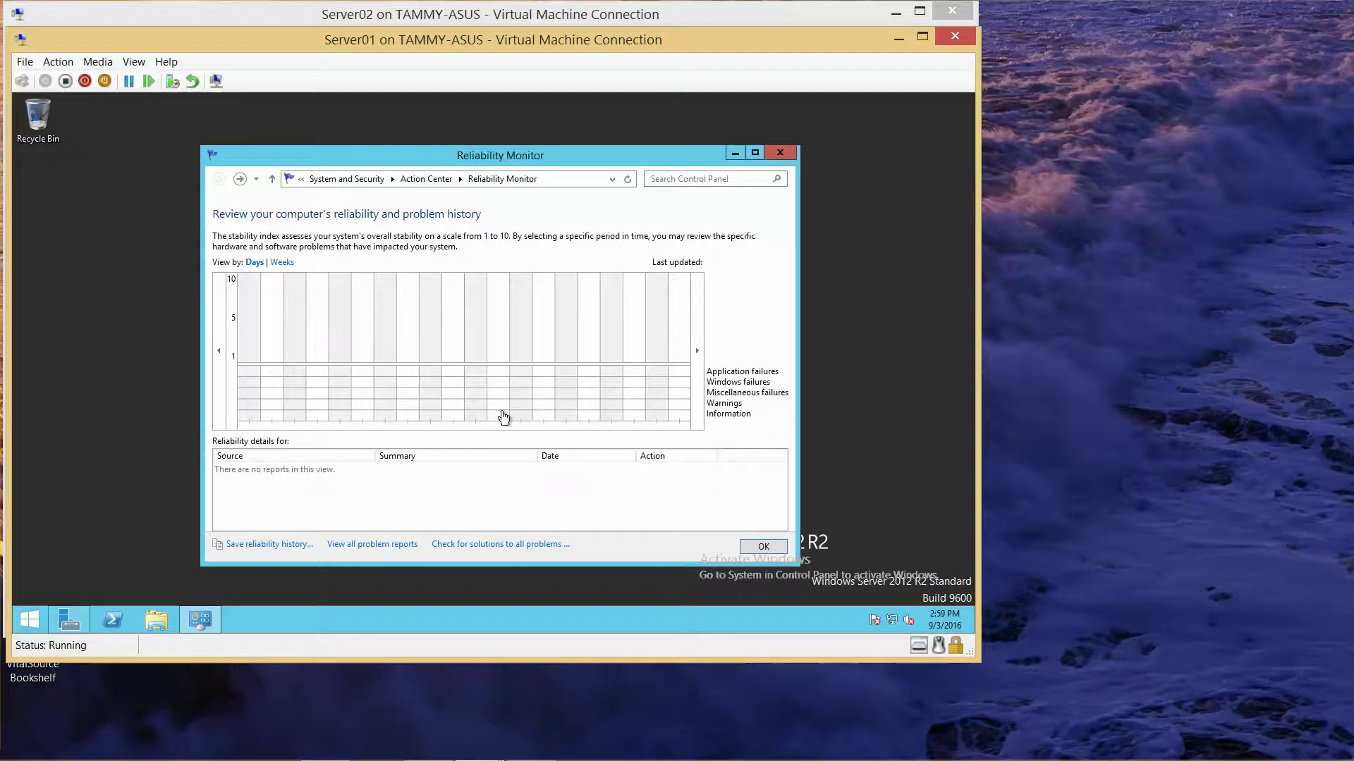
left_click(760, 547)
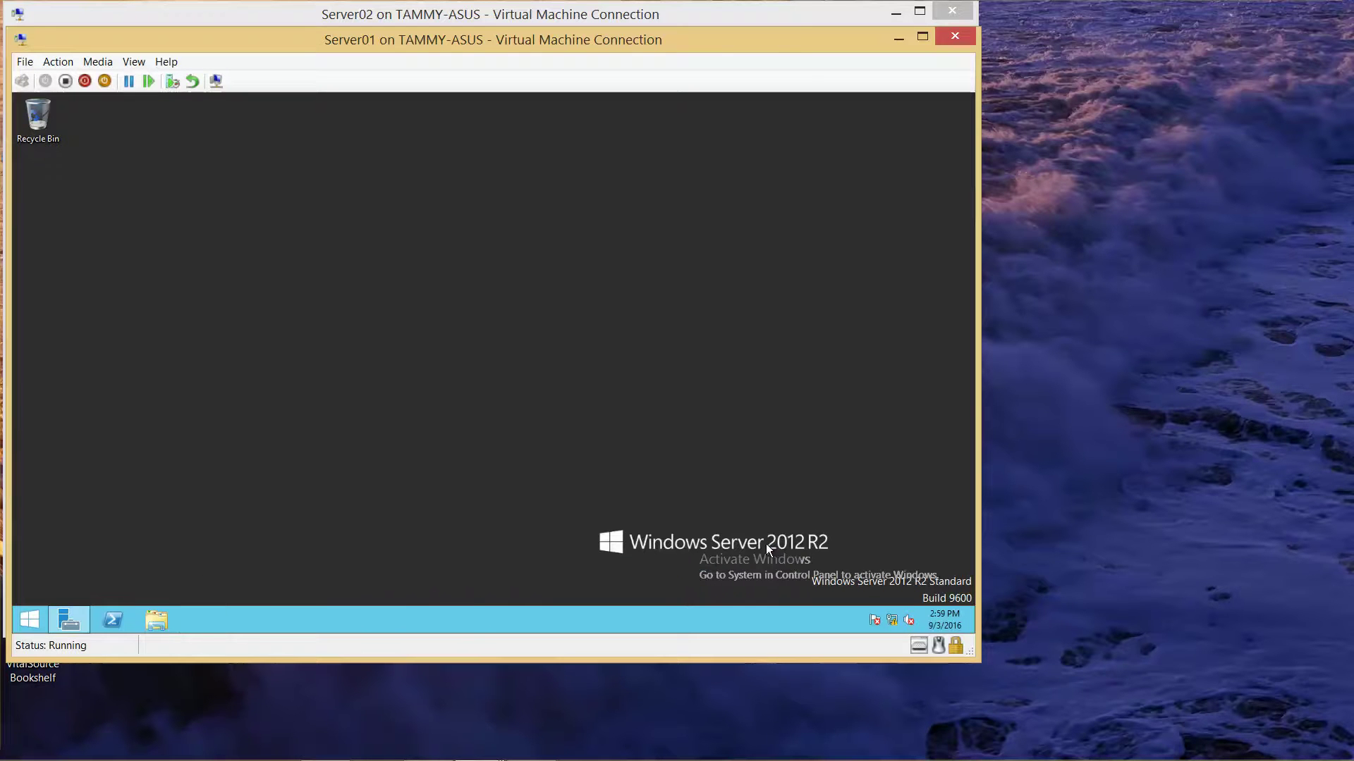